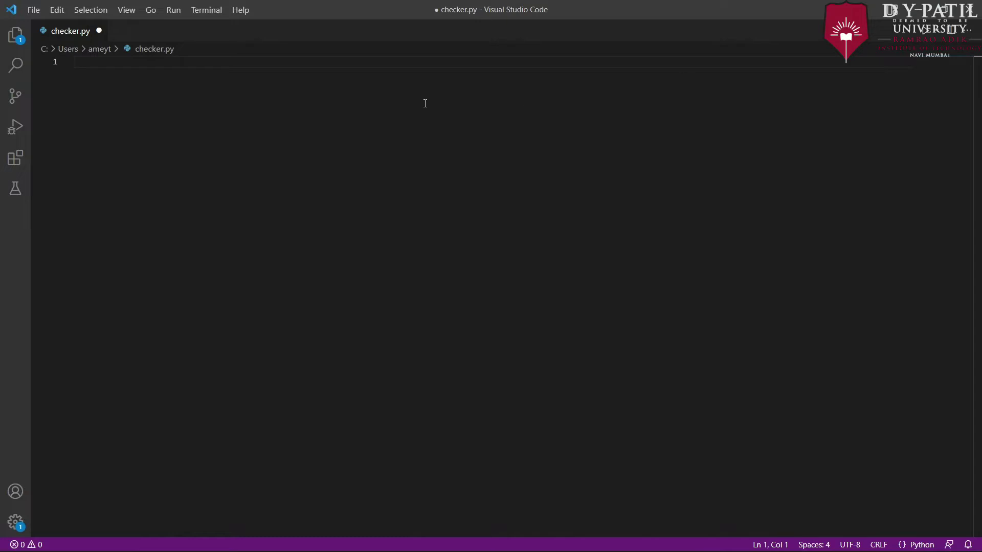
type("from")
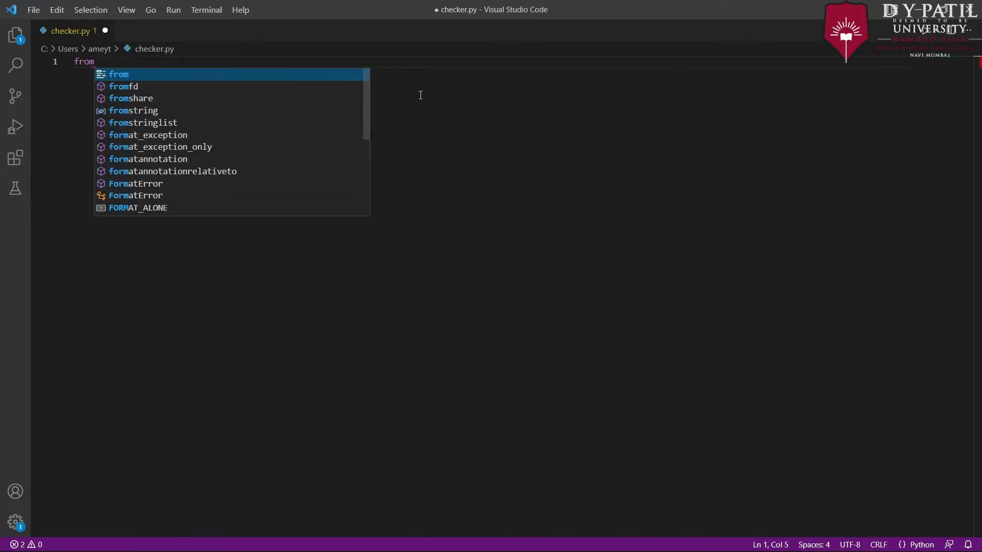
type(" di")
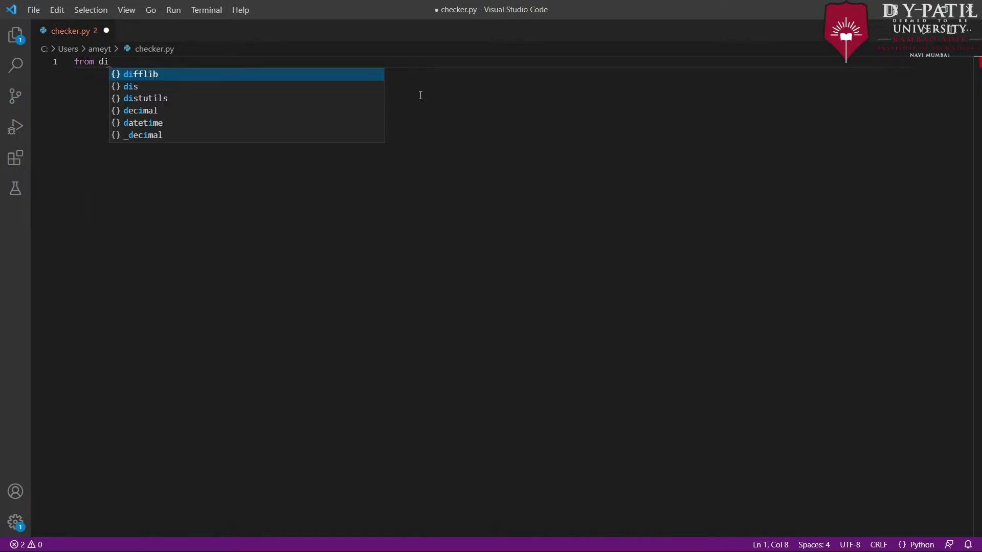
type("ffl")
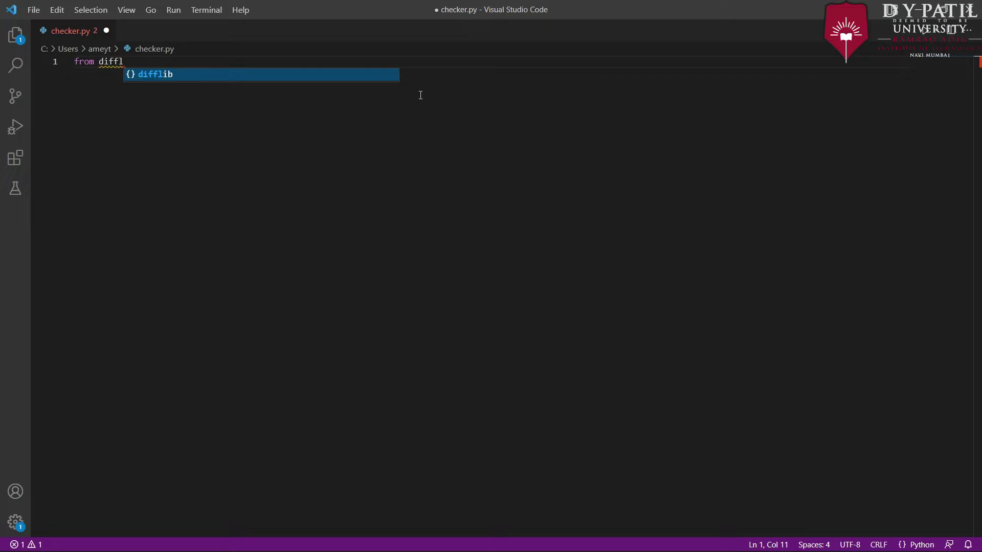
type("ib ")
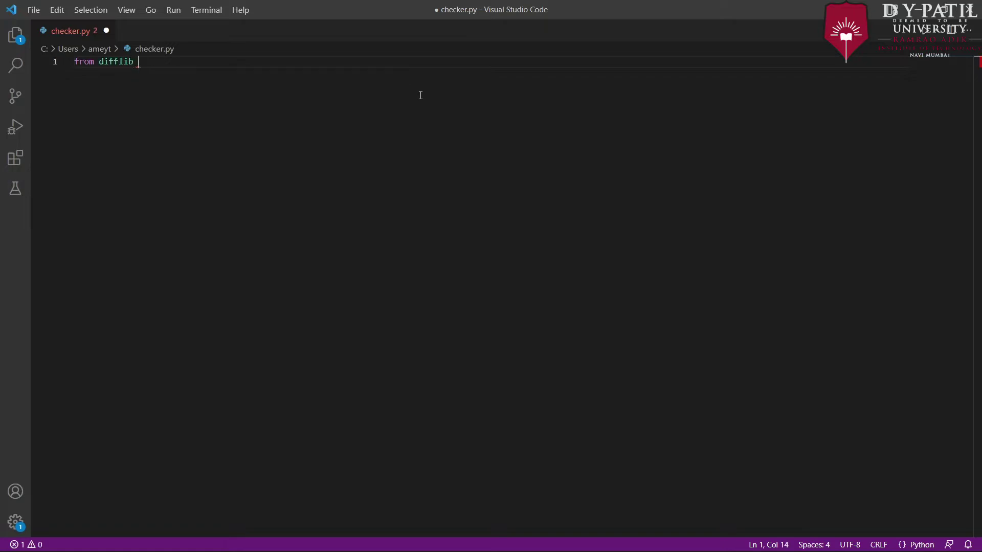
type("import")
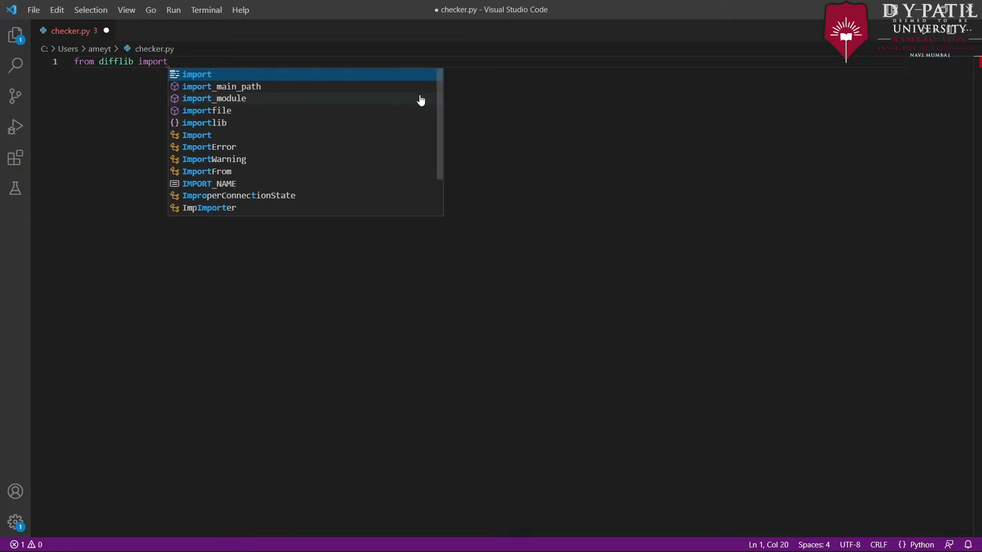
type(" S")
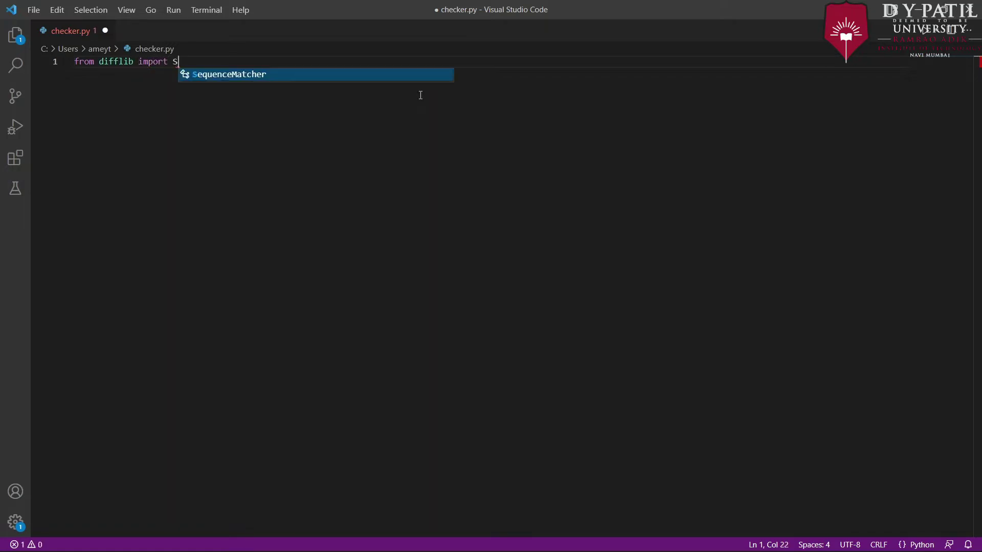
type("equence")
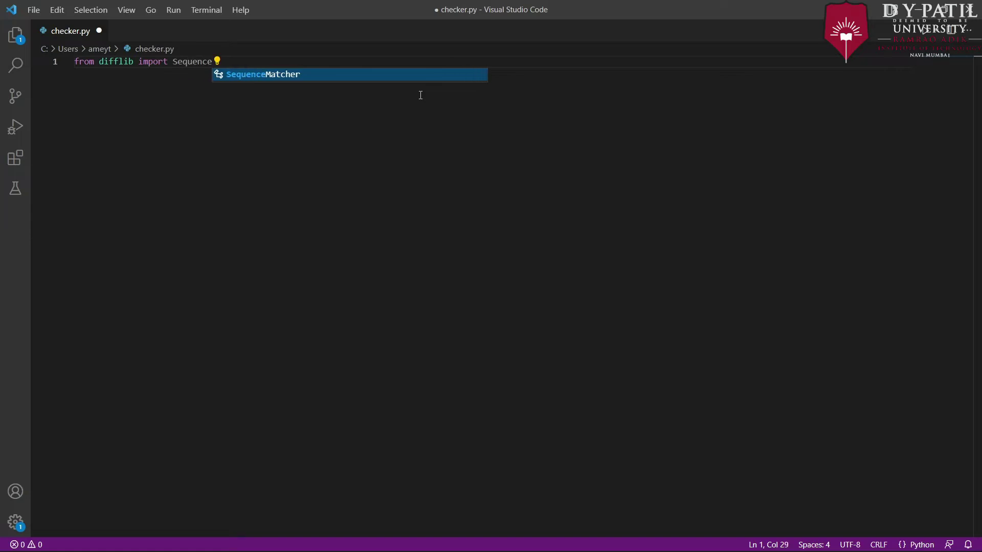
Step: Add 'from difflib import SequenceMatcher' and a with block opening text1.txt and text2.txt as file1 and file2
key("Tab")
key("Return")
key("Return")
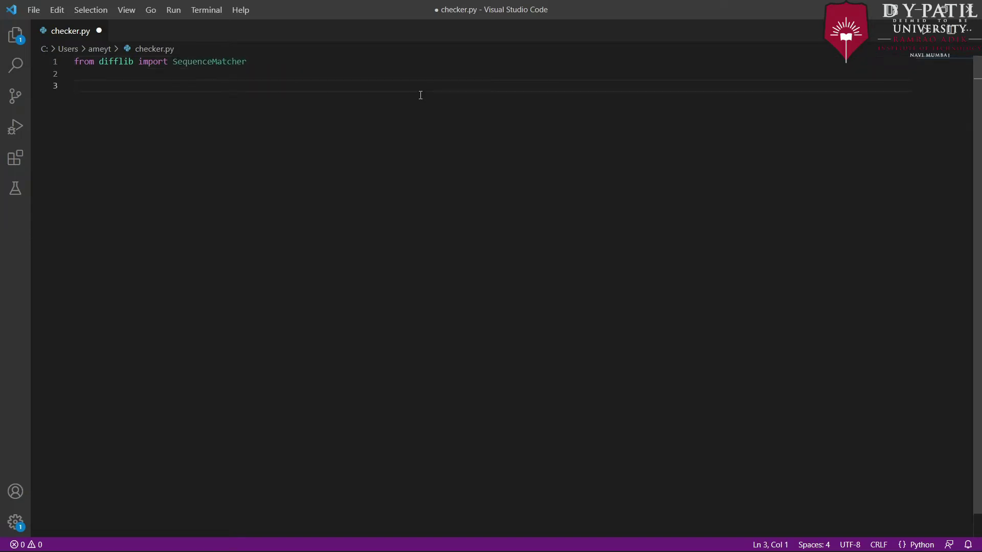
type("with ")
type("open")
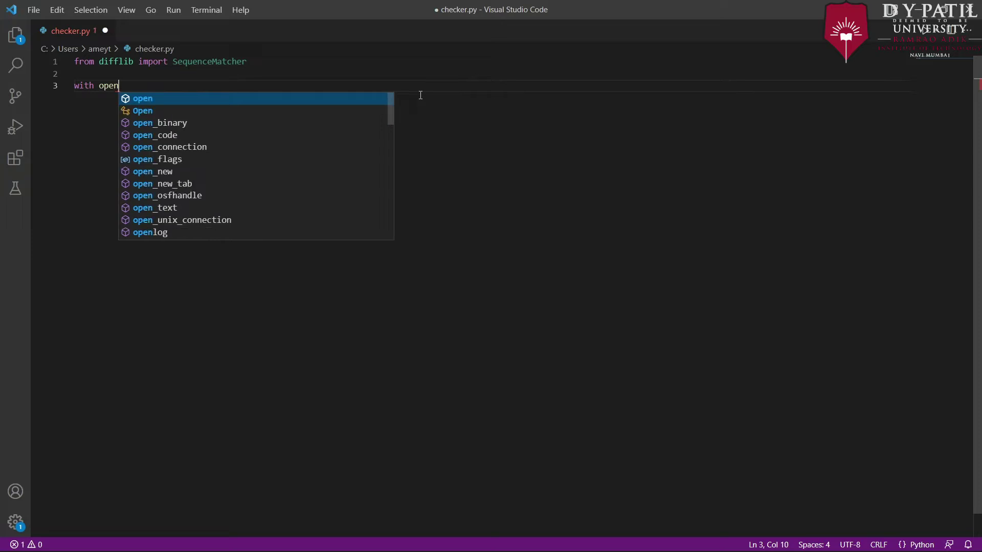
type("('")
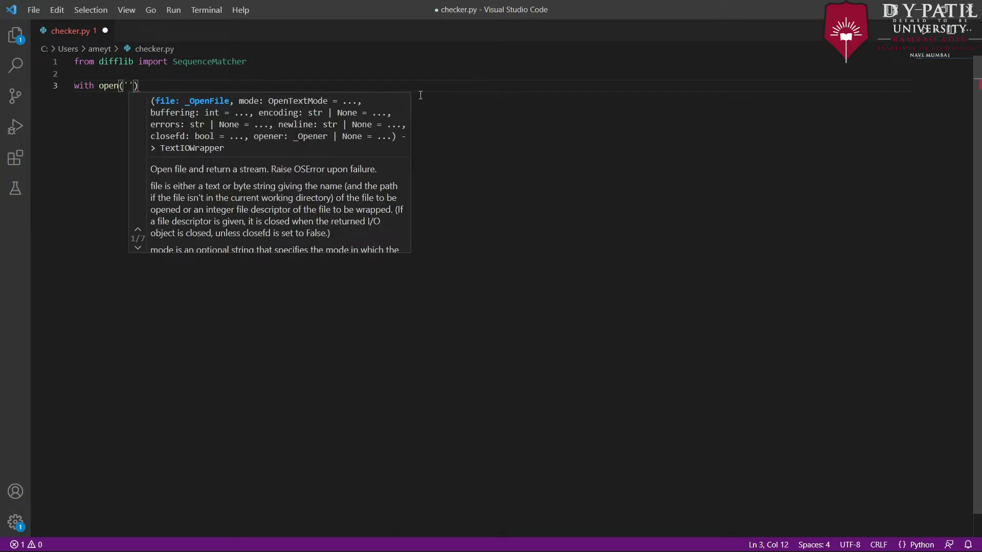
type("text")
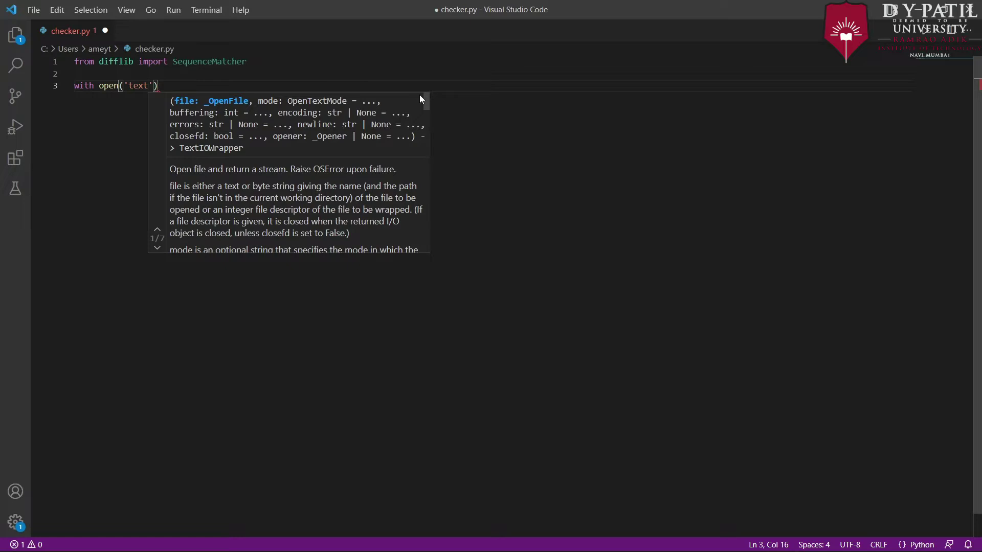
type("1.te")
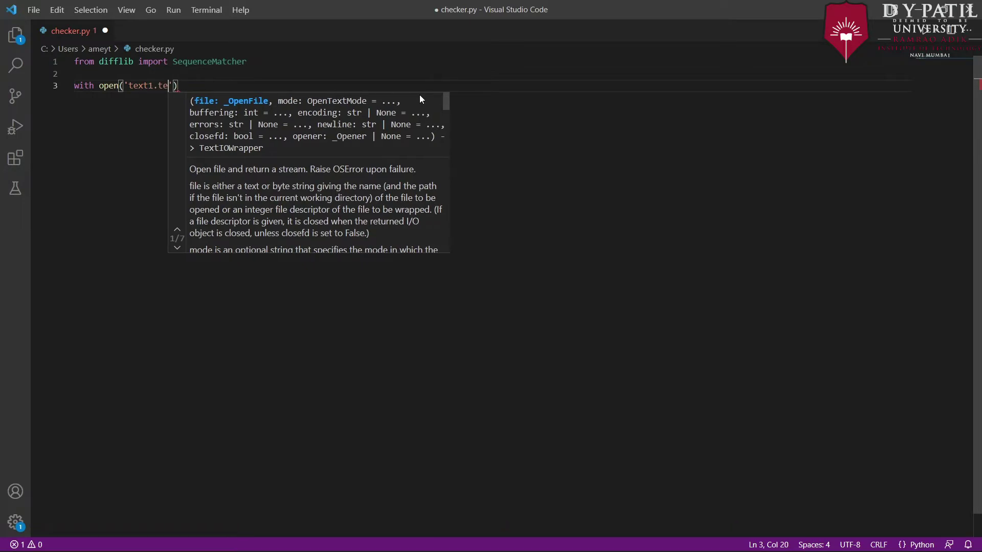
type("xt")
key("BackSpace")
key("BackSpace")
key("BackSpace")
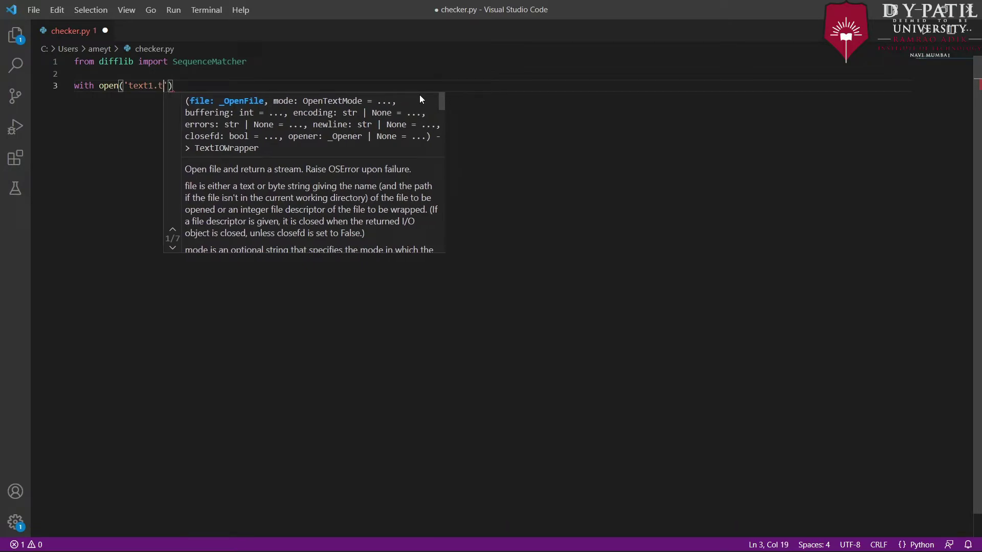
type("xt")
key("Right")
key("Right")
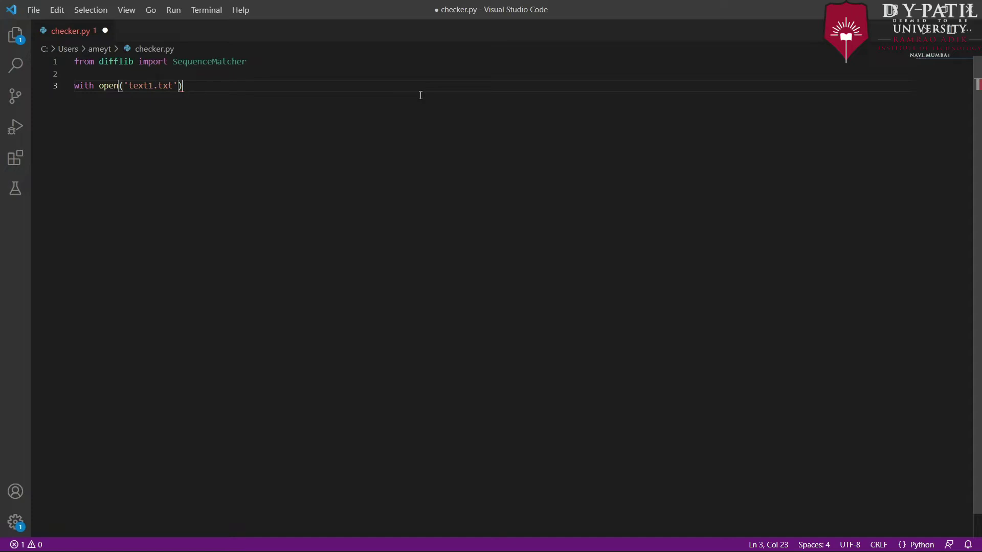
type("as file1 ,")
type("open")
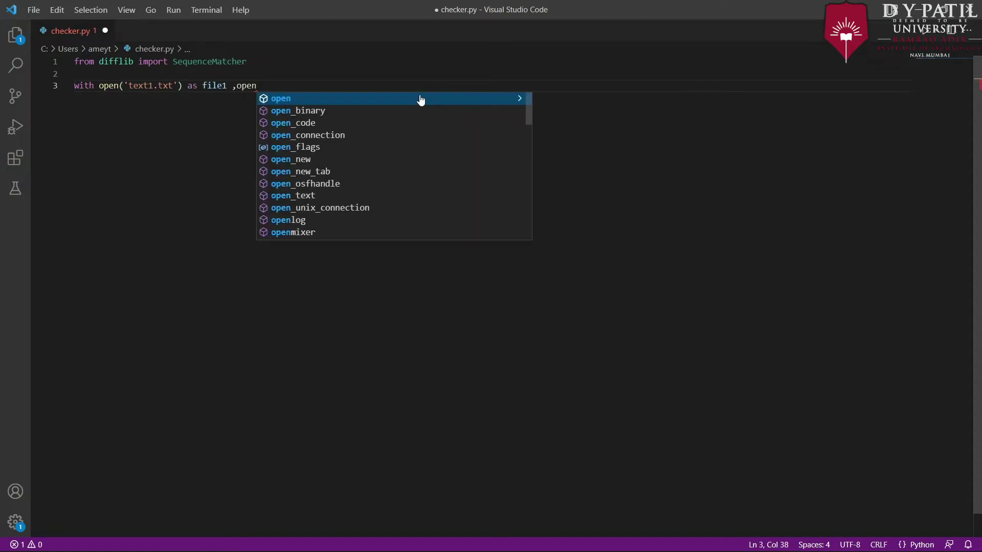
type("('text2.txt'")
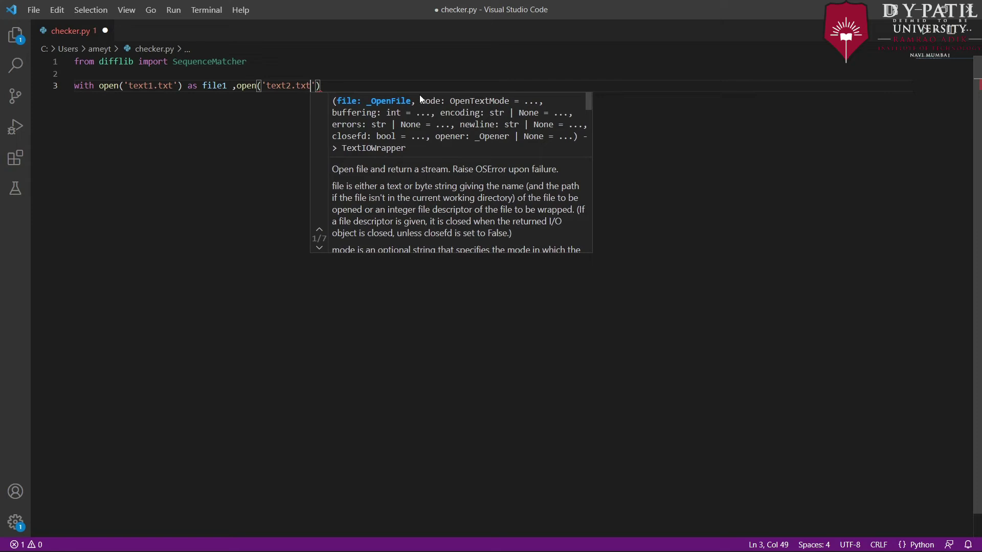
type(") as file2")
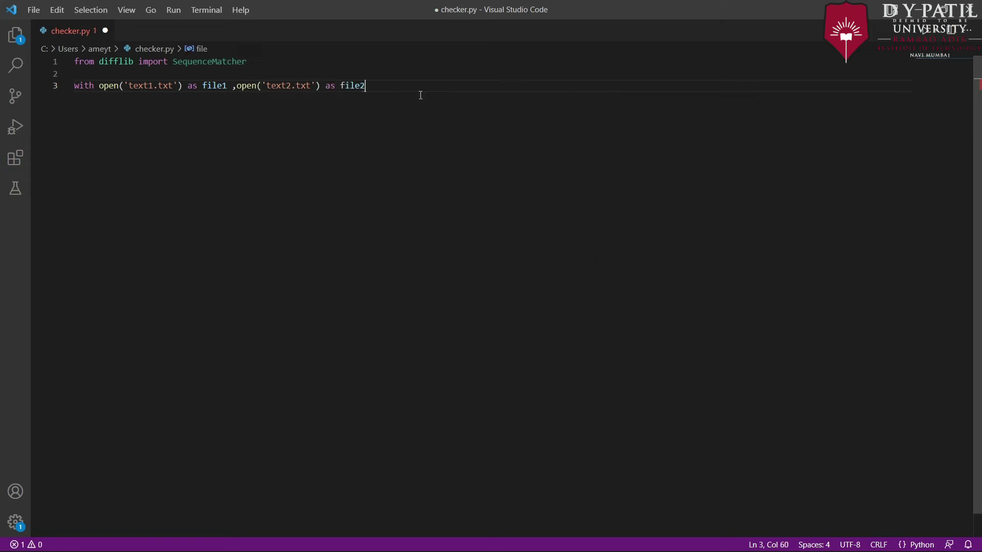
type(":")
key("Return")
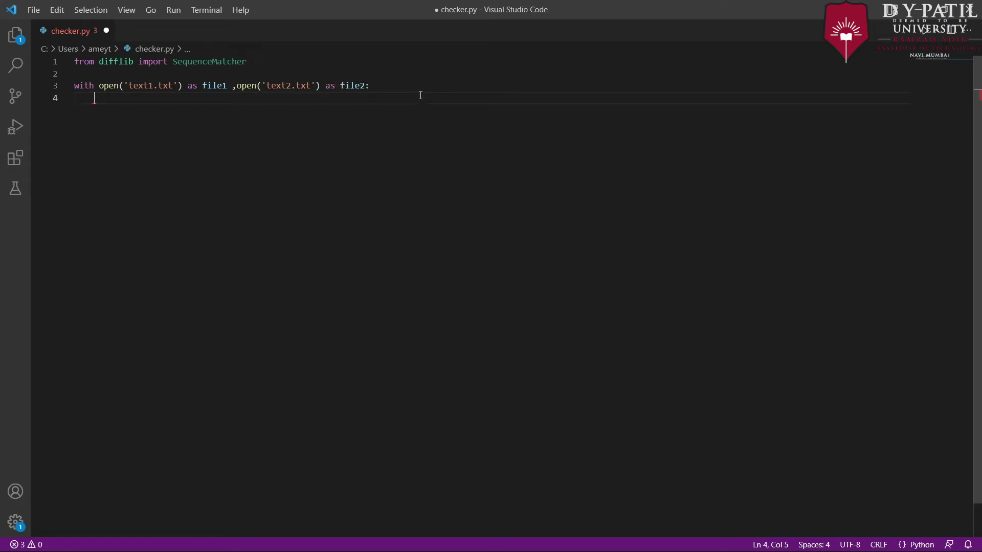
type("fi")
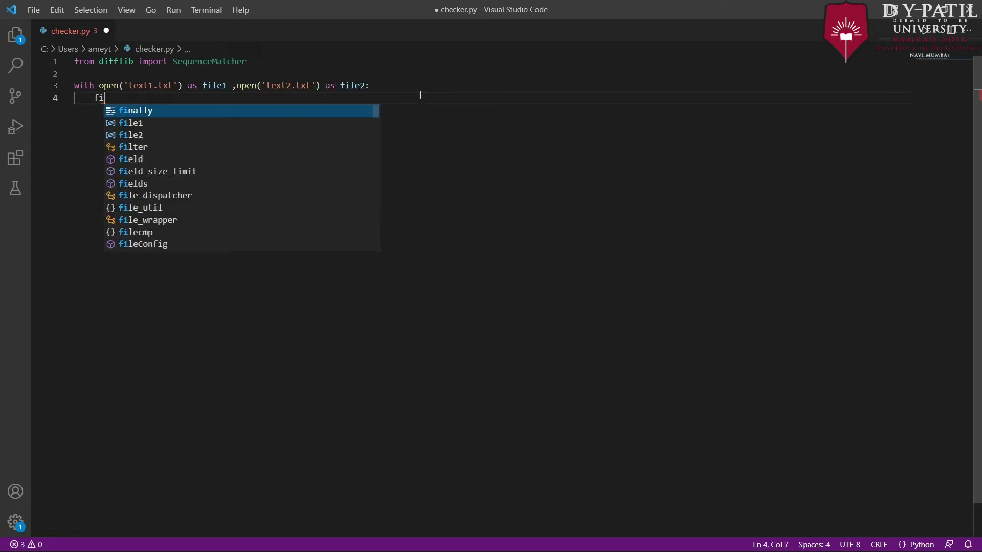
type("le")
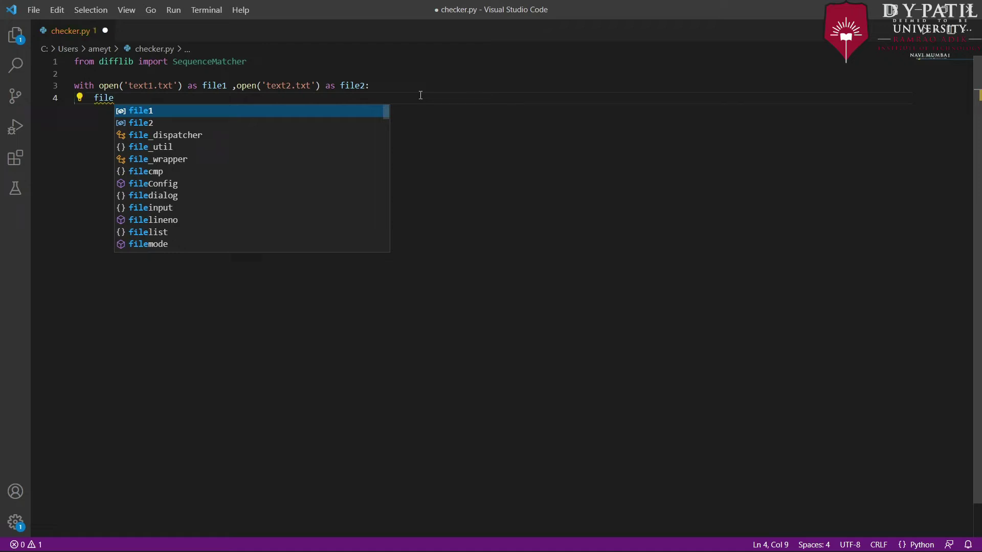
type("1da")
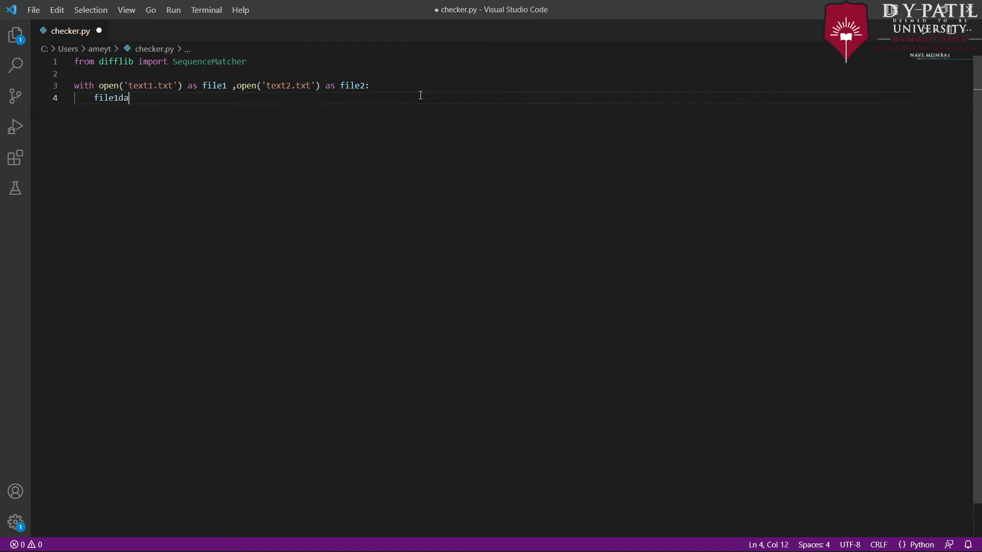
type("ta=")
type("file")
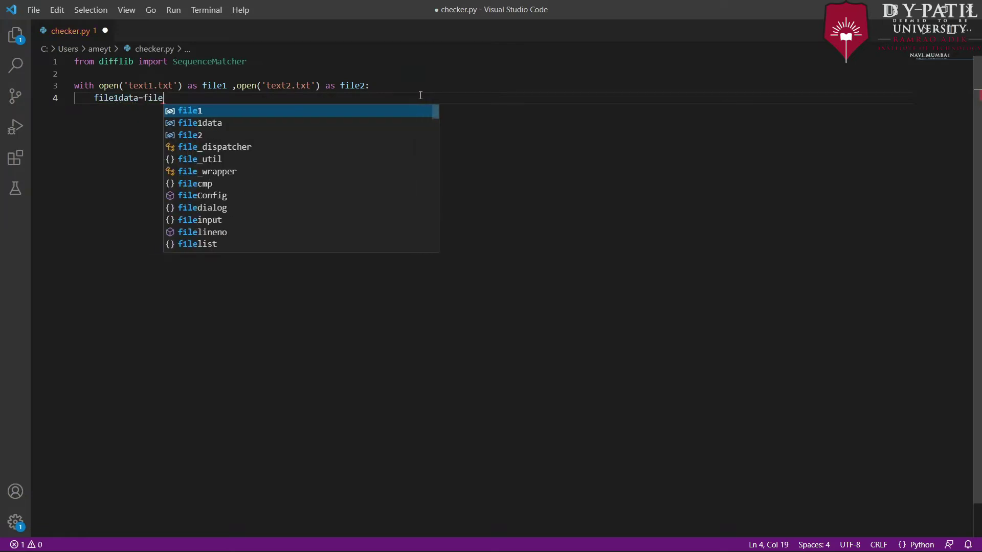
type("1")
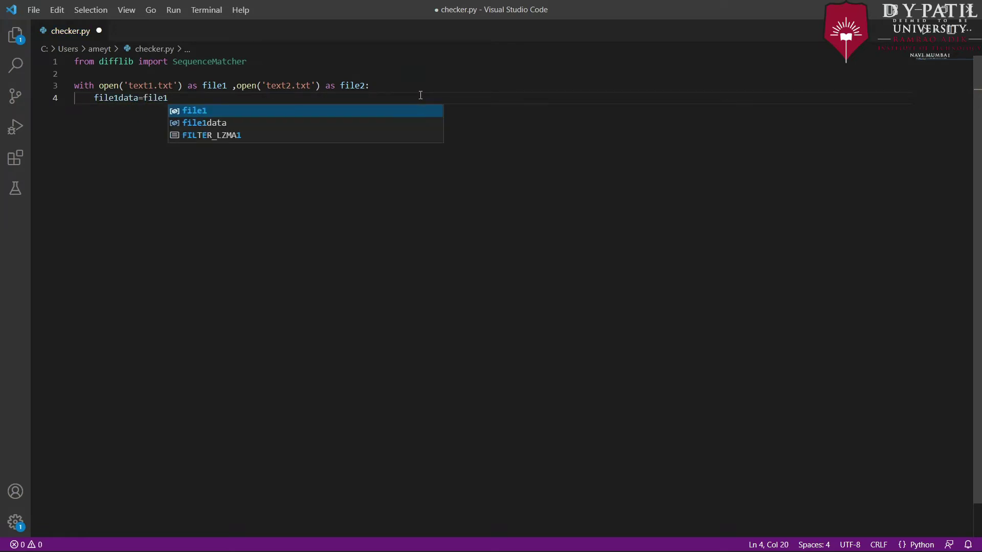
type(".")
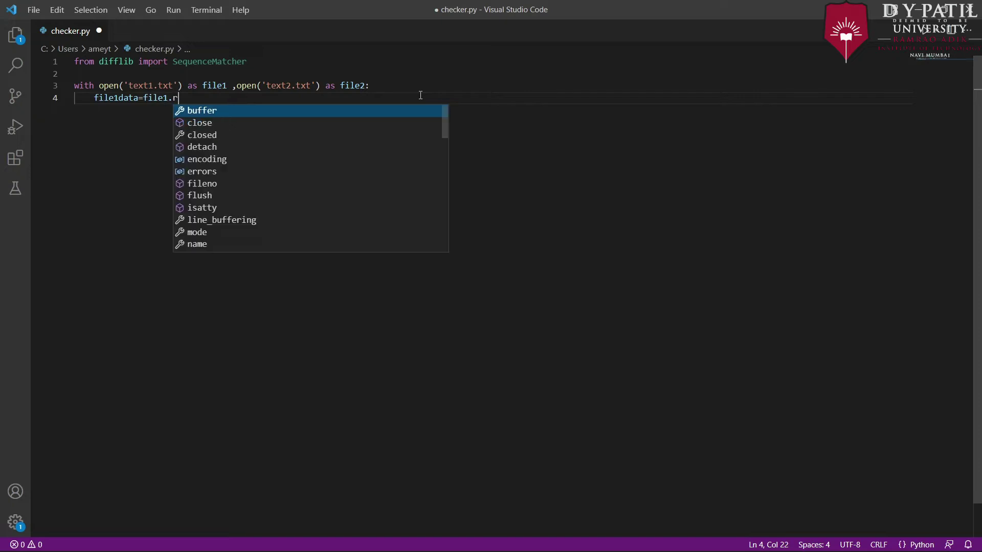
type("read(")
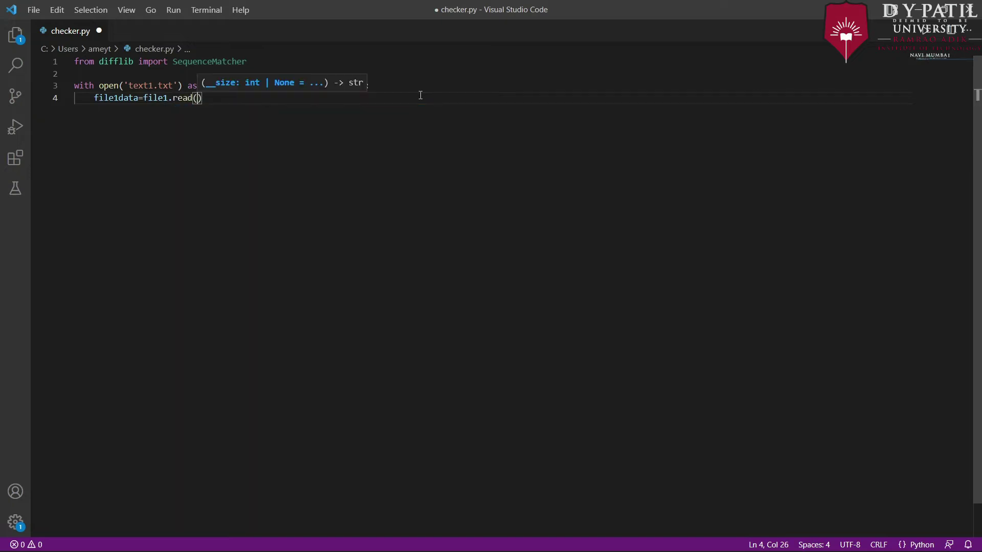
Step: Write file1data = file1.read() and file2data = file2.read() inside the with block
key("End")
key("Return")
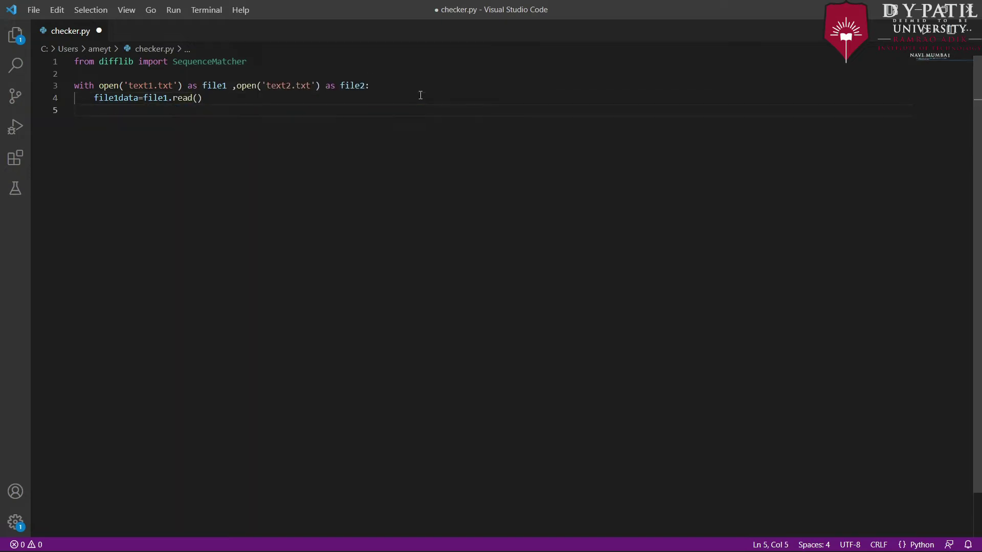
type("file")
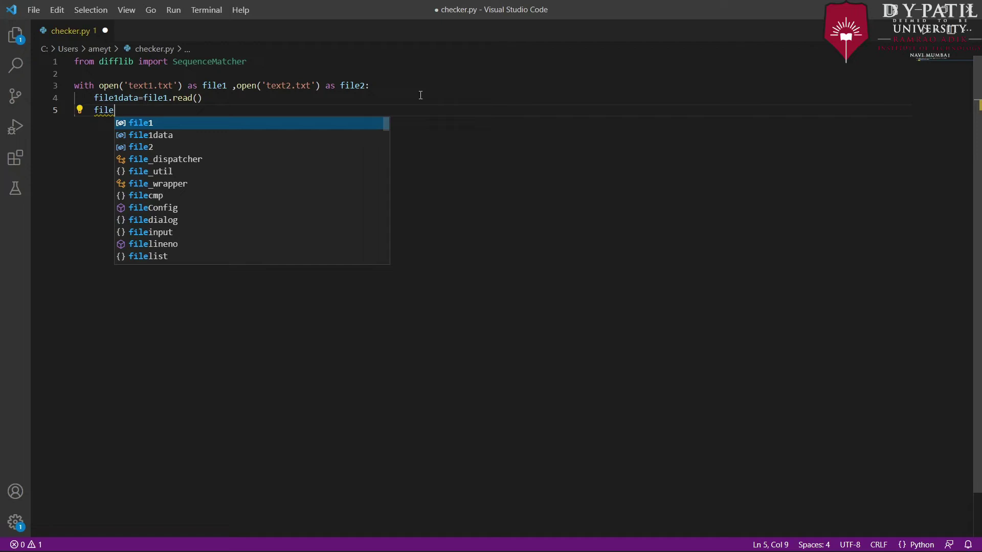
type("2data-")
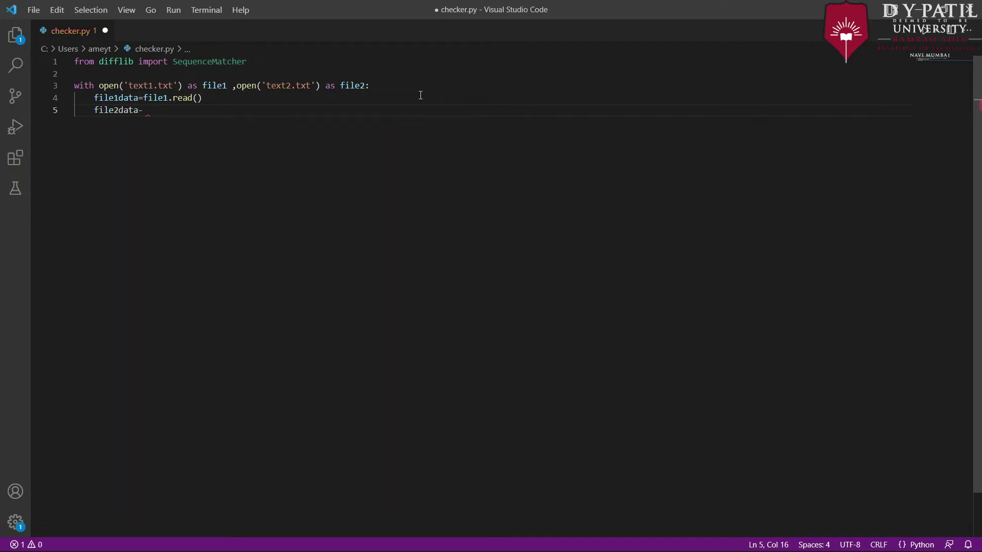
key("BackSpace")
type("=")
type("file")
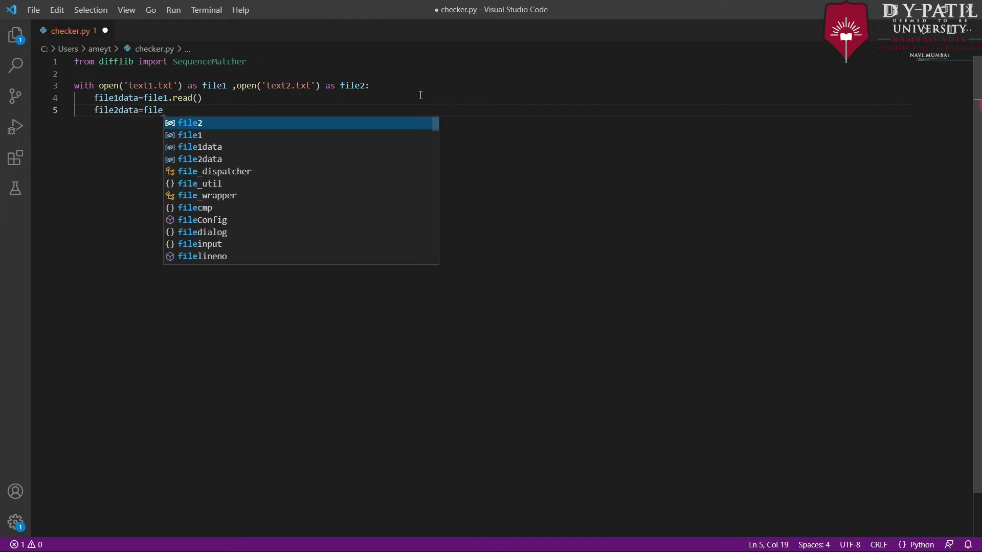
type("2.r")
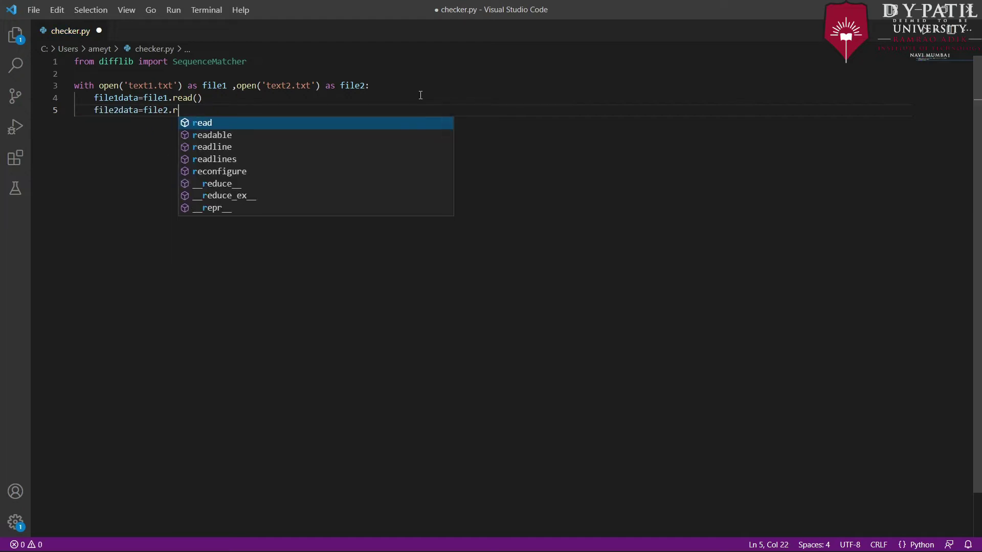
type("ead(")
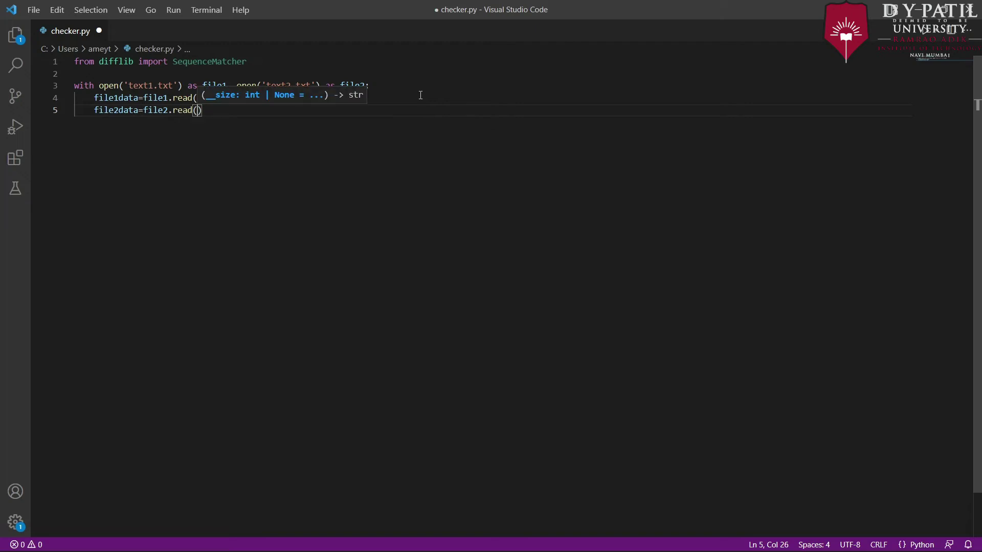
key("Return")
type("si")
key("BackSpace")
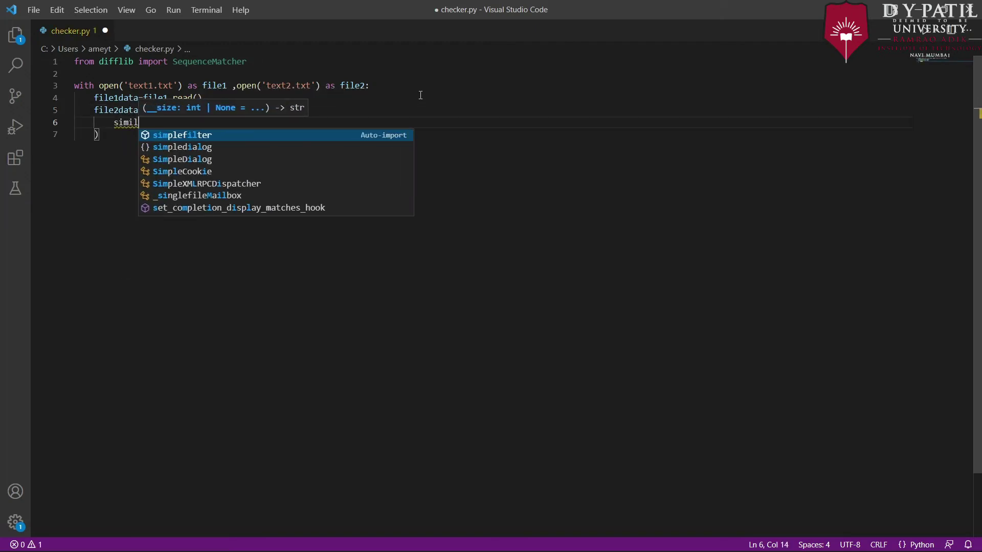
key("BackSpace")
key("BackSpace")
key("BackSpace")
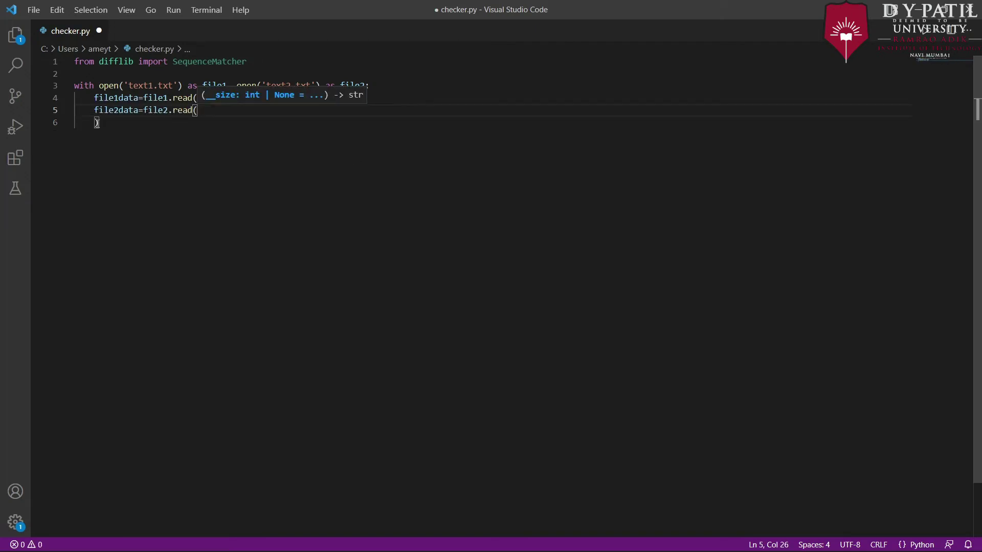
Step: Start line 6 with a SequenceMatcher call that takes file1data as its first sequence
key("Delete")
key("End")
key("Return")
key("Tab")
type("sim")
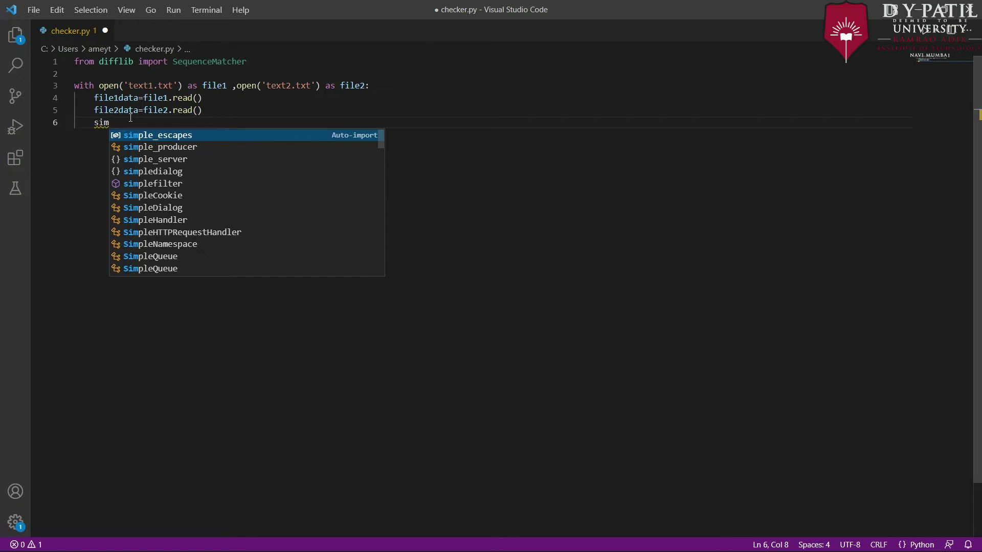
type("ilariy")
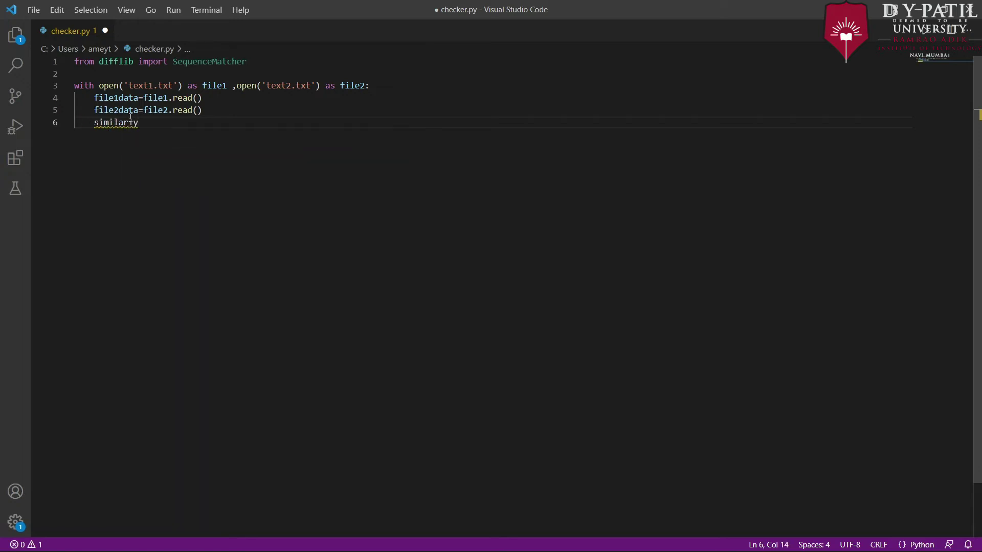
type("=se")
key("Down")
key("Return")
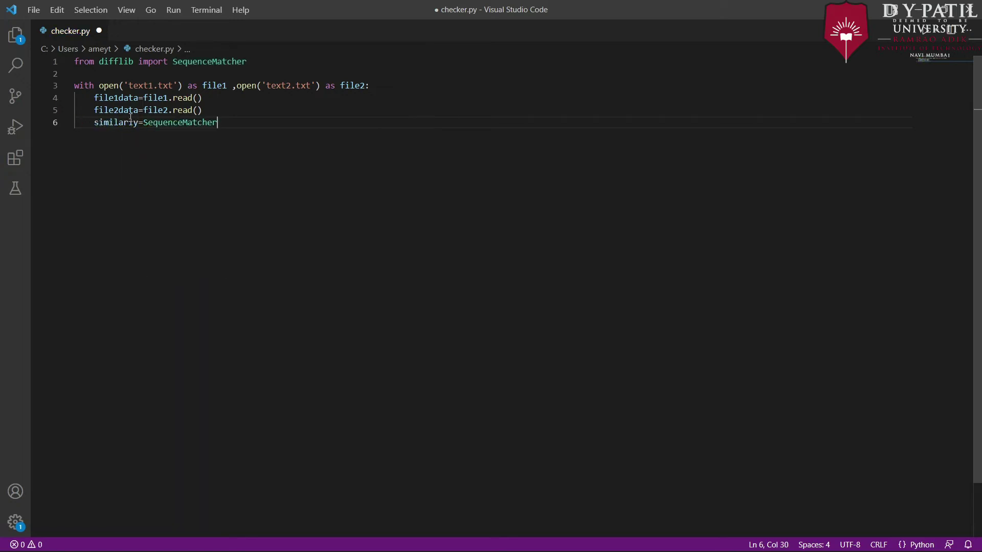
type("(None")
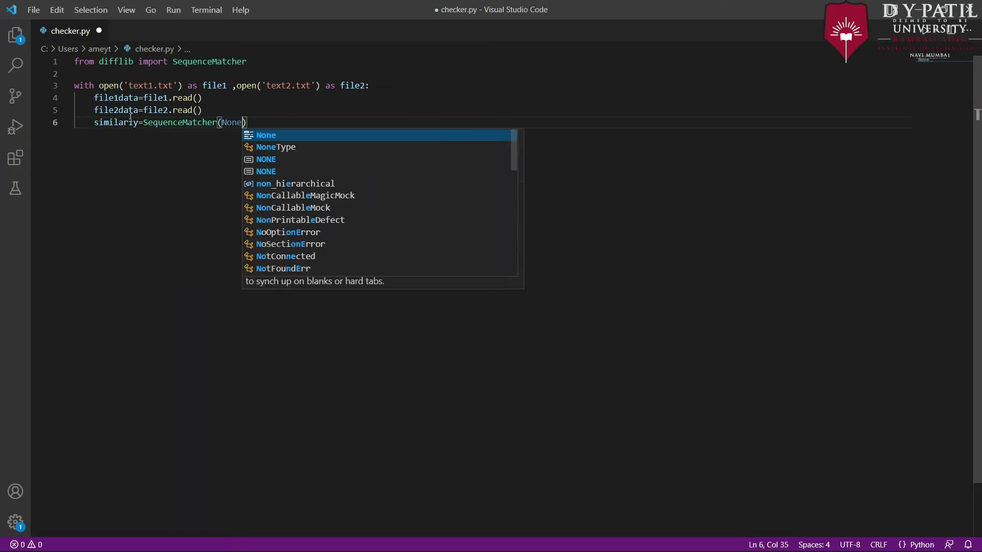
type(",fil")
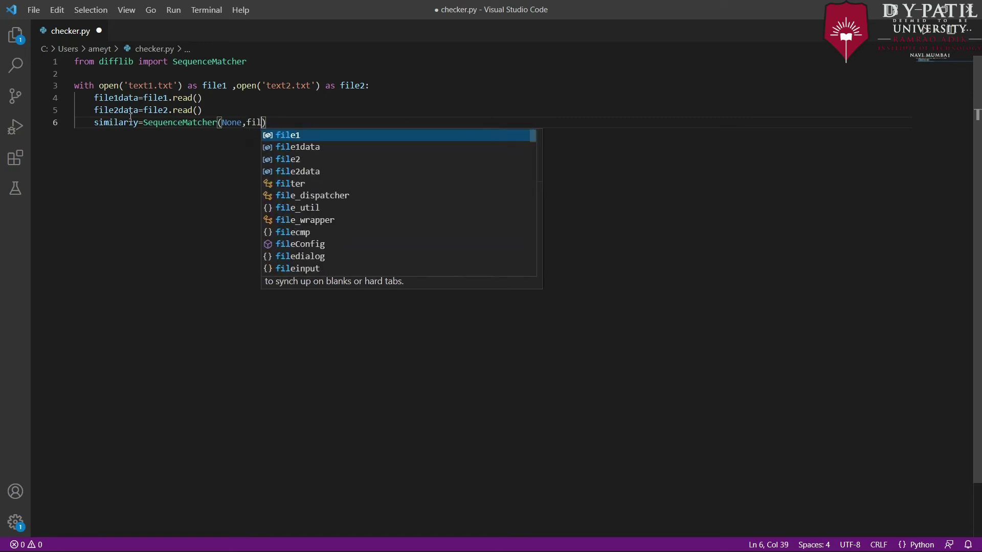
type("e")
key("Down")
key("Return")
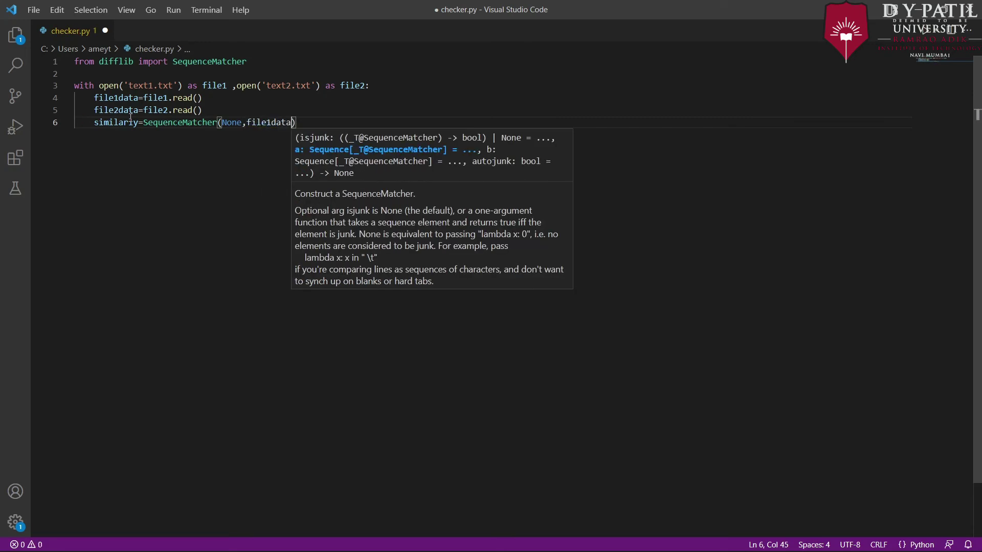
type(",")
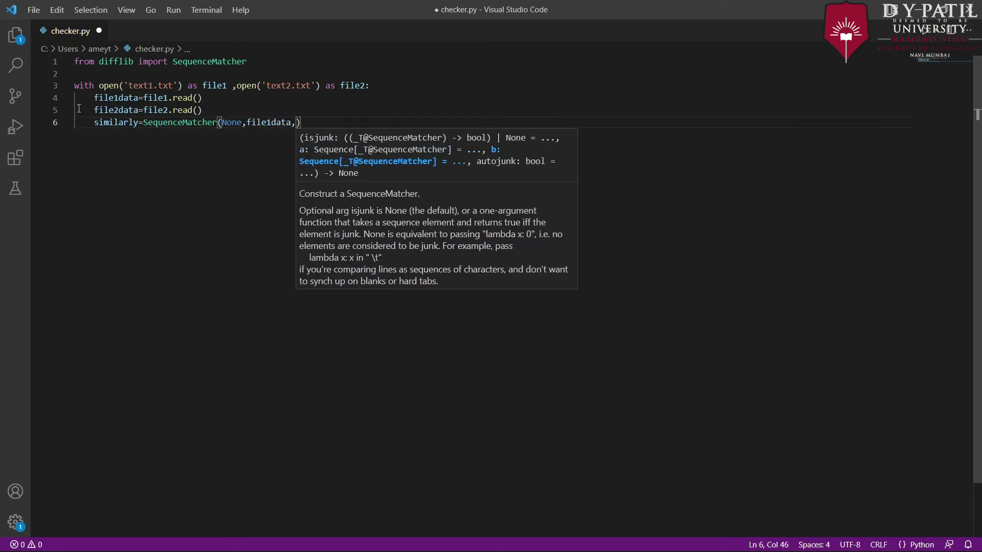
type("fil")
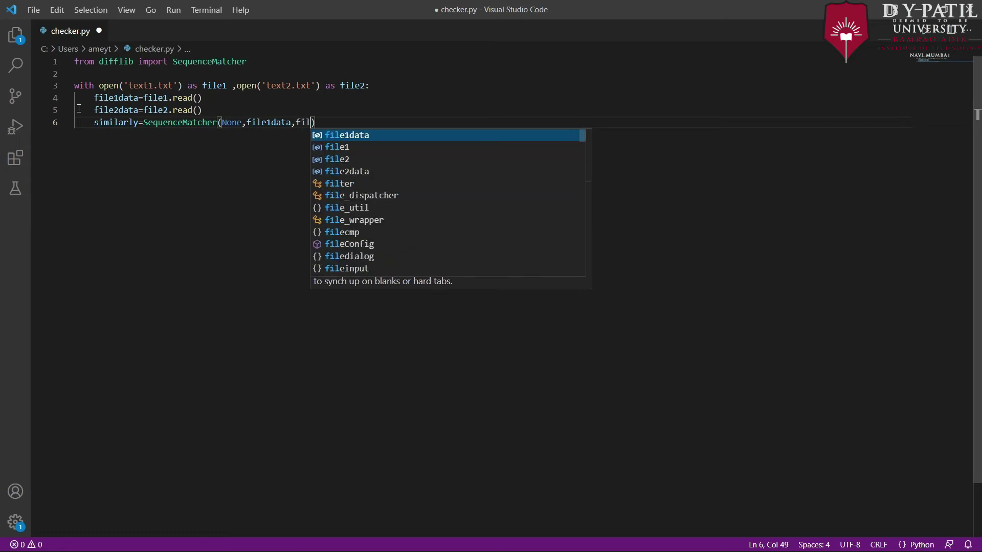
type("e)")
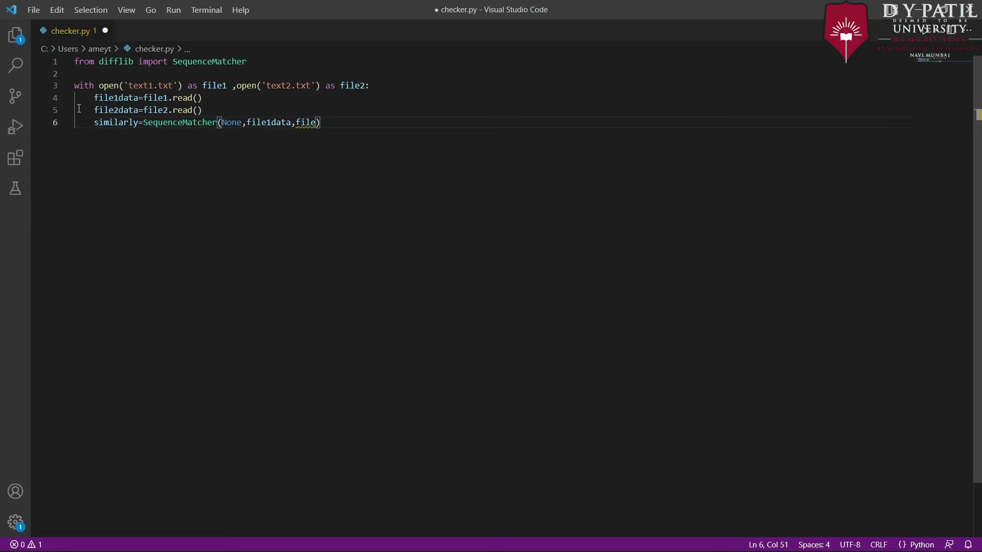
Step: Pass file2data as the second sequence, append .ratio(), and add print(similarly*100)
key("Left")
type("2data")
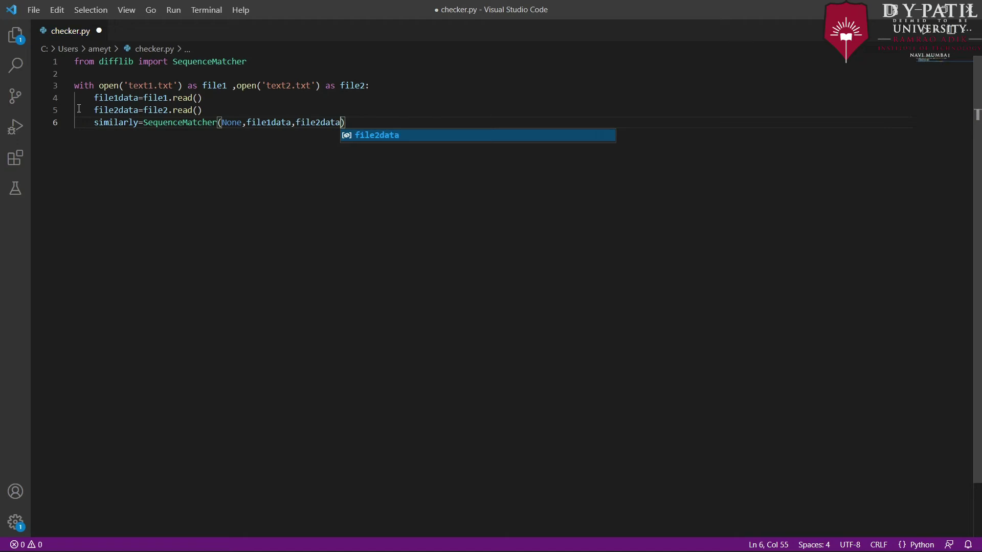
key("End")
type(".ratio")
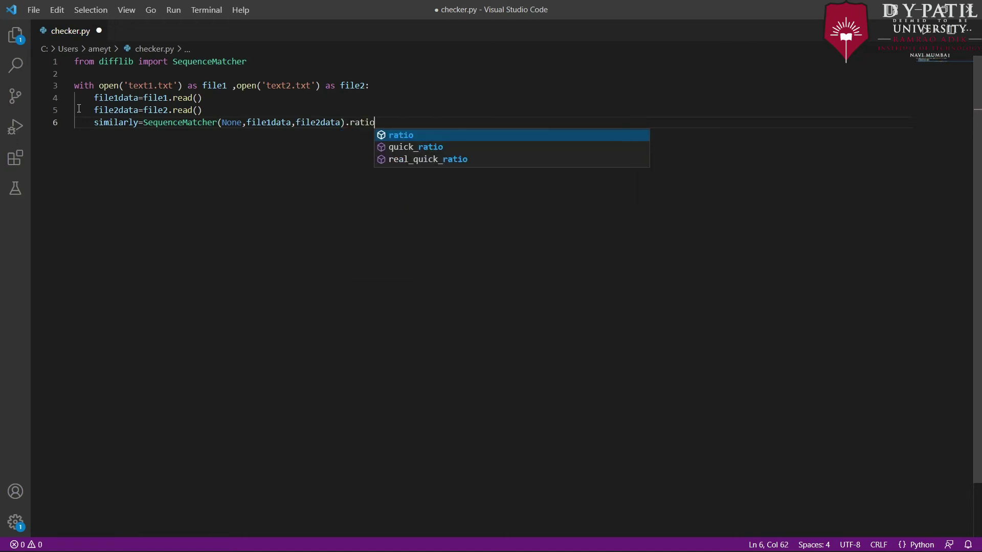
type("()")
key("End")
key("Return")
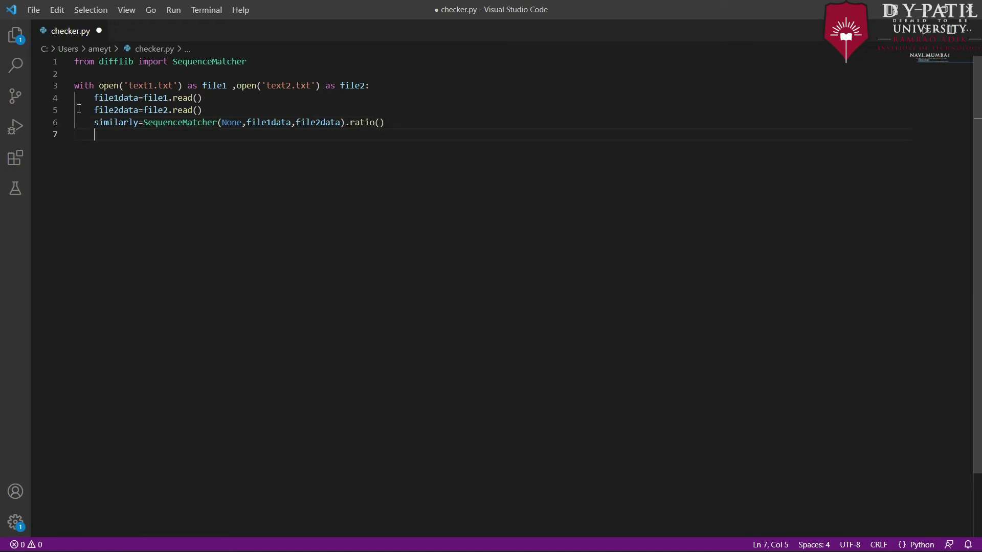
type("print")
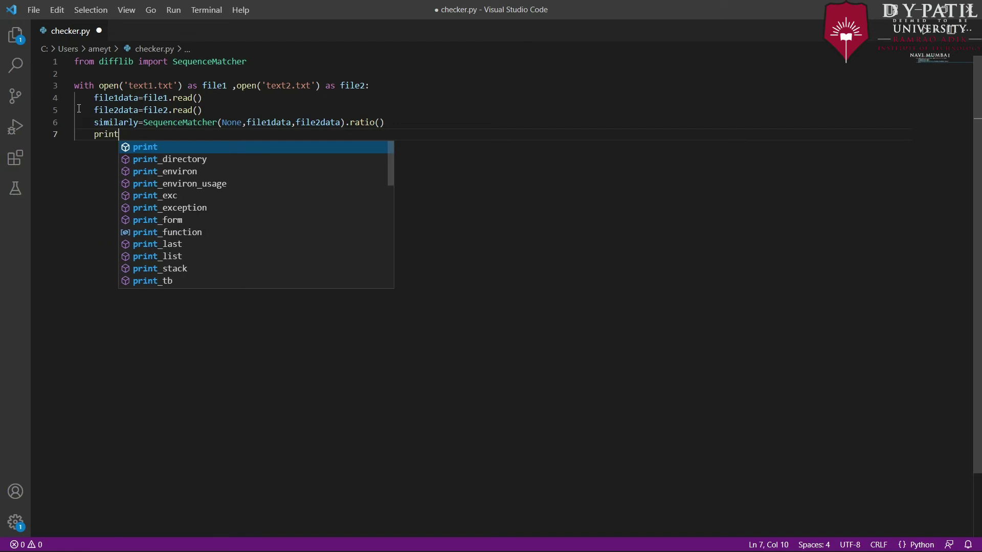
type("(s")
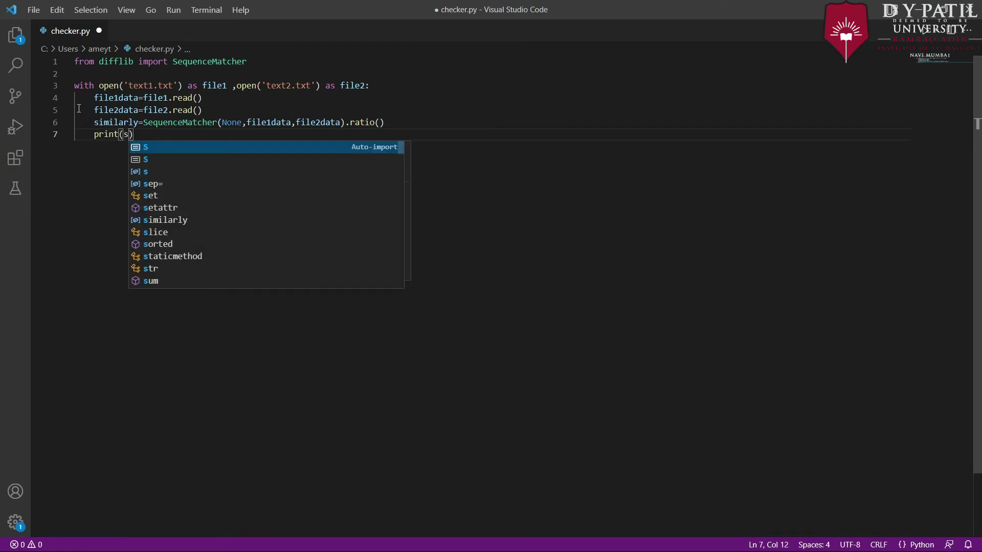
type("im")
key("Tab")
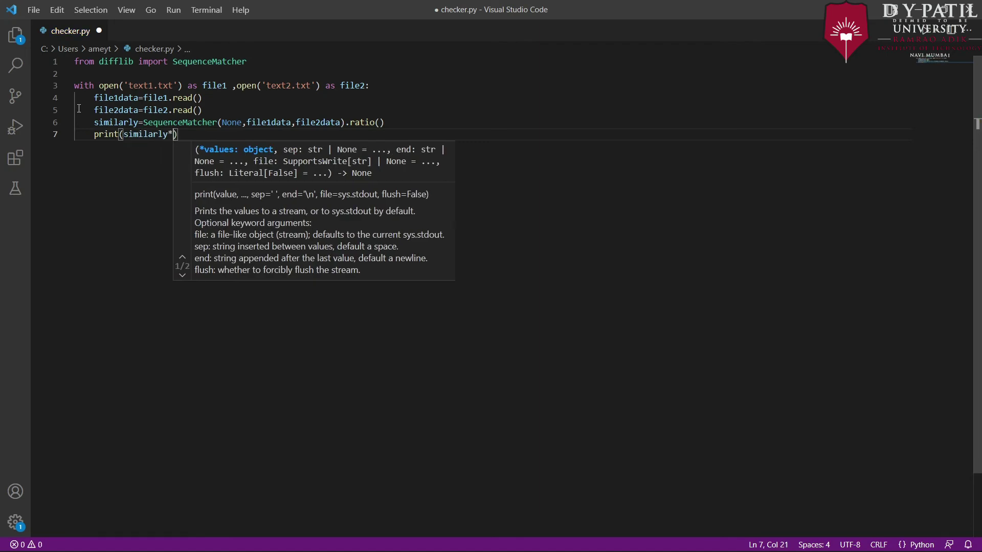
type("*100")
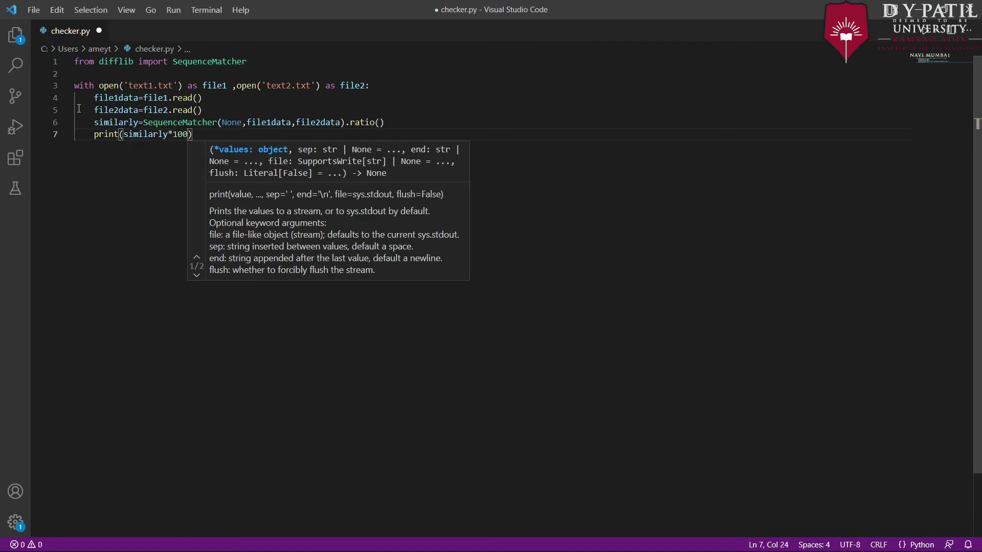
key("Escape")
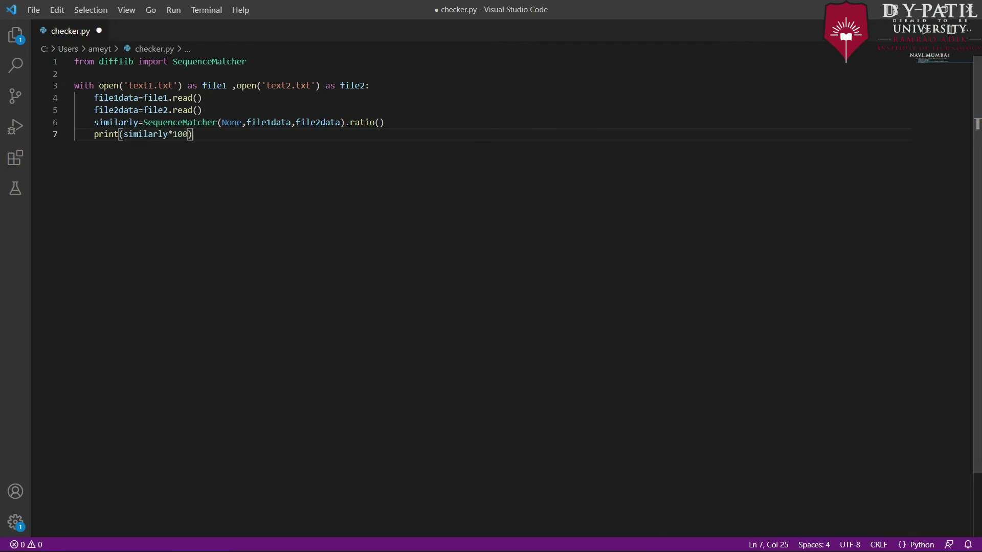
mouse_move(547, 537)
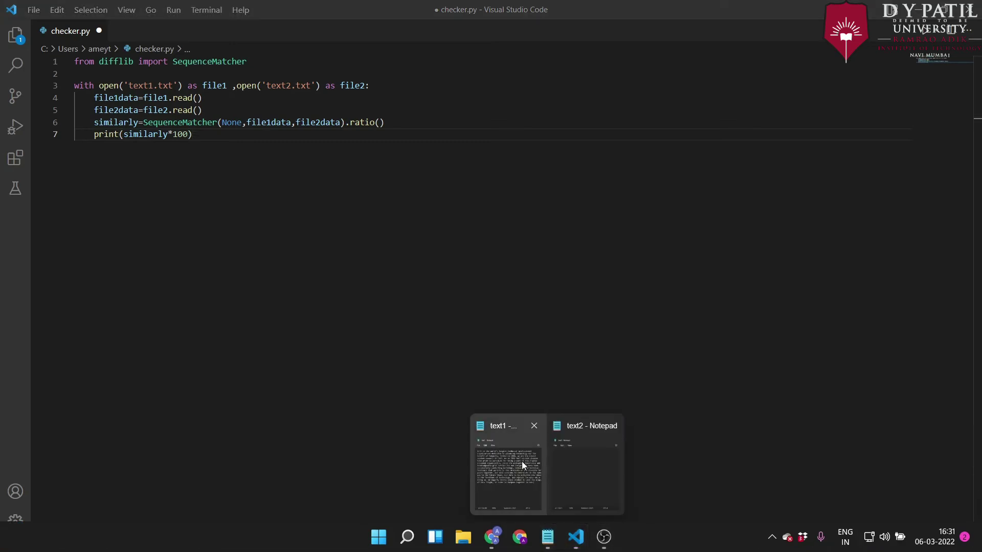
left_click(521, 461)
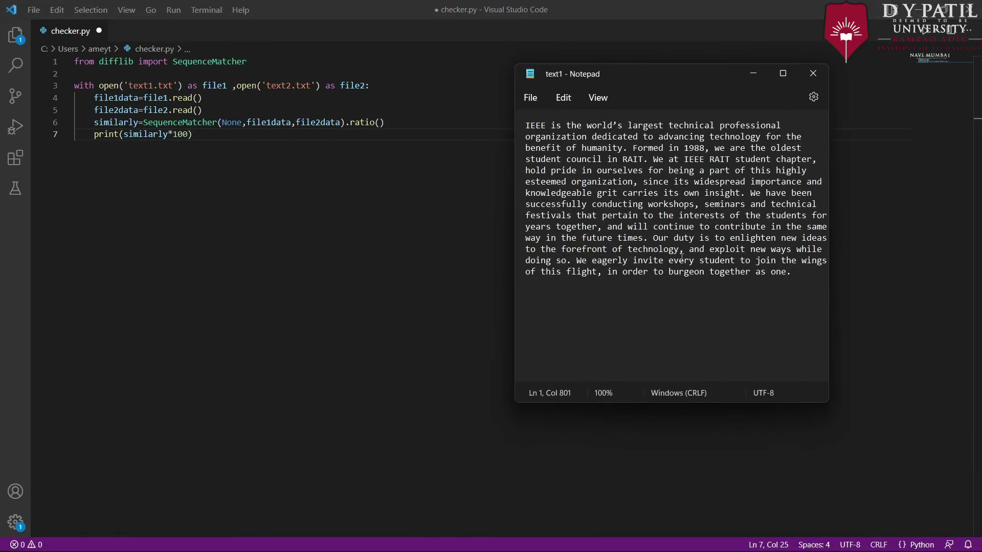
mouse_move(547, 535)
left_click(585, 460)
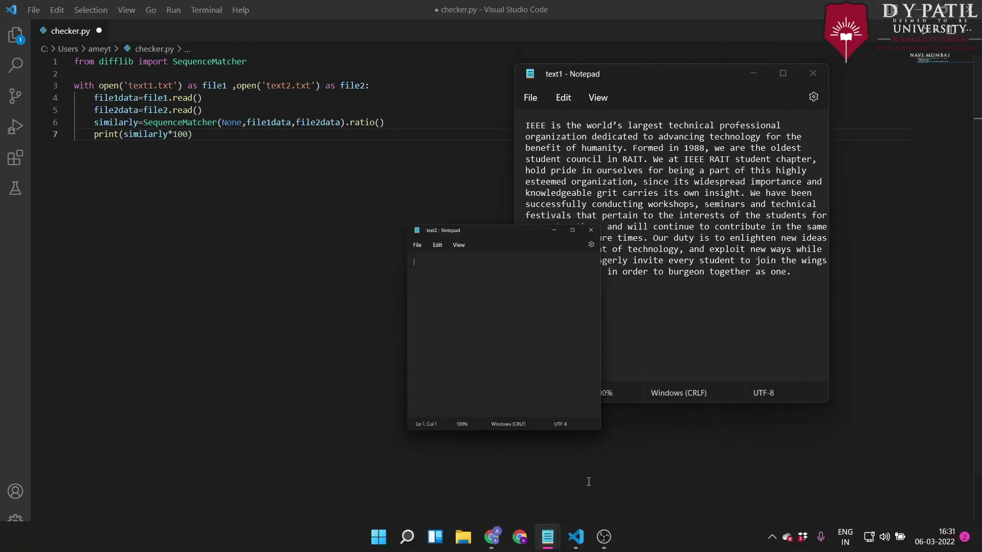
mouse_move(473, 50)
left_mouse_down()
mouse_move(811, 132)
mouse_move(829, 119)
left_mouse_up()
left_click(173, 178)
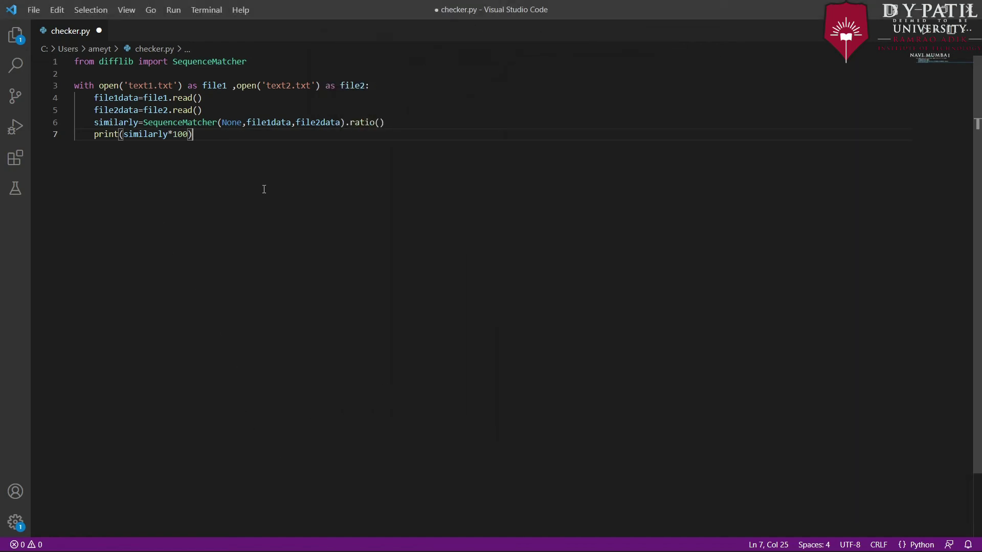
Step: Save and run checker.py with F5, which prints 0.0, then preview the open text files
key("F5")
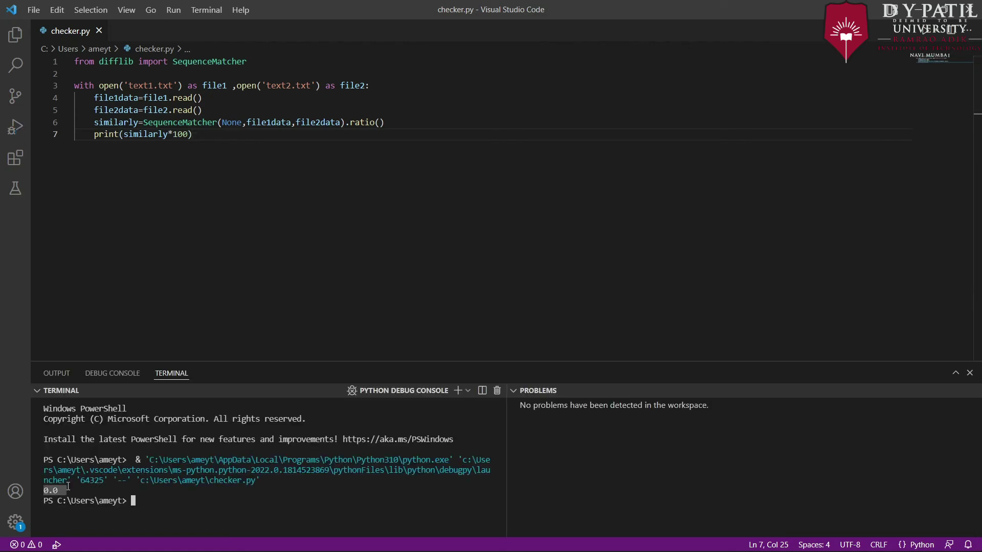
left_click(469, 188)
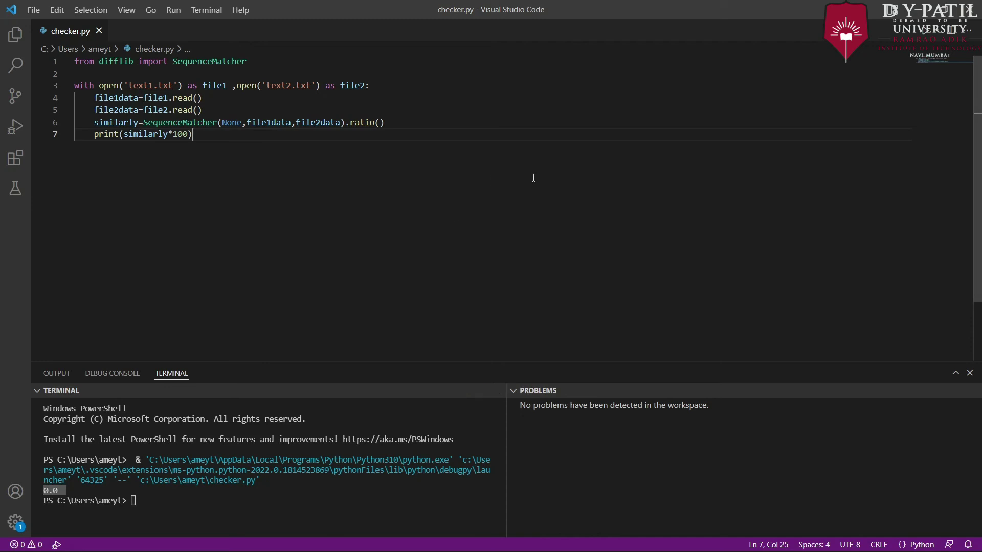
mouse_move(547, 537)
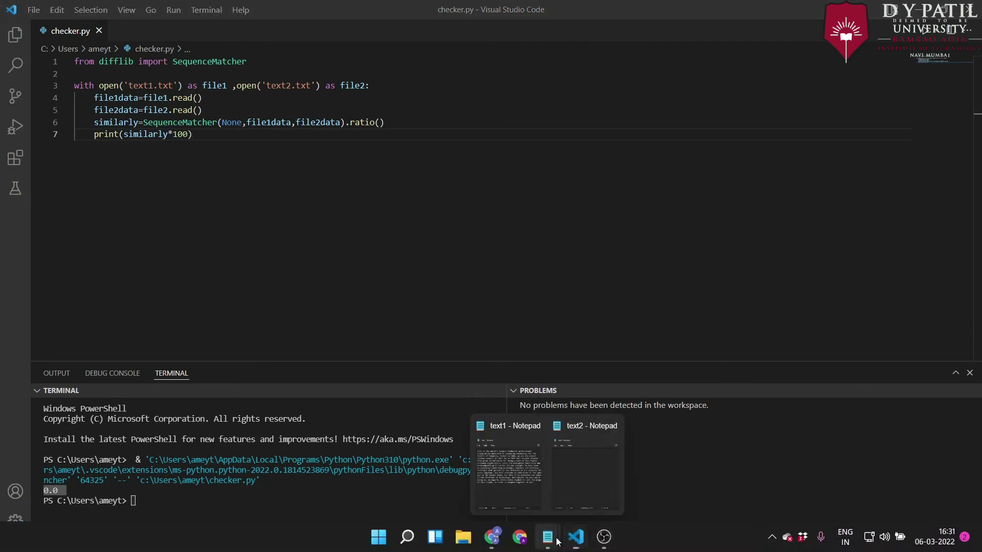
Step: Copy text1's opening IEEE sentences into the empty text2 file, then minimize both Notepad windows
left_click(583, 477)
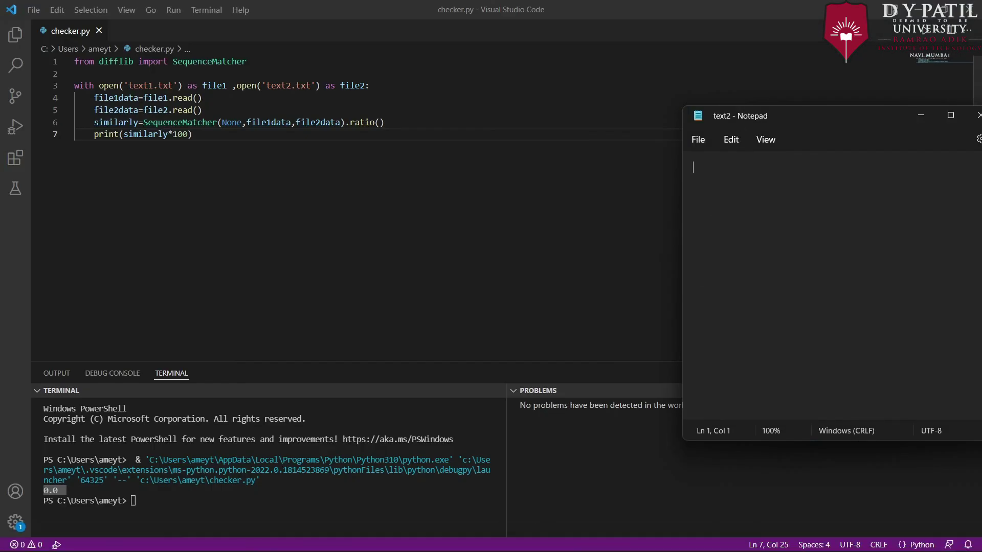
mouse_move(547, 536)
left_click(515, 481)
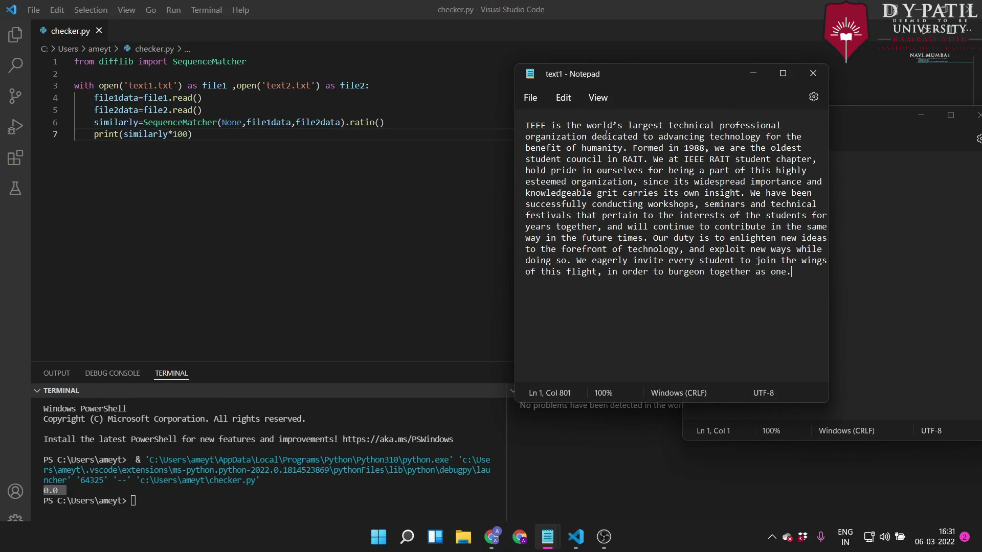
left_click_drag(525, 125, 650, 144)
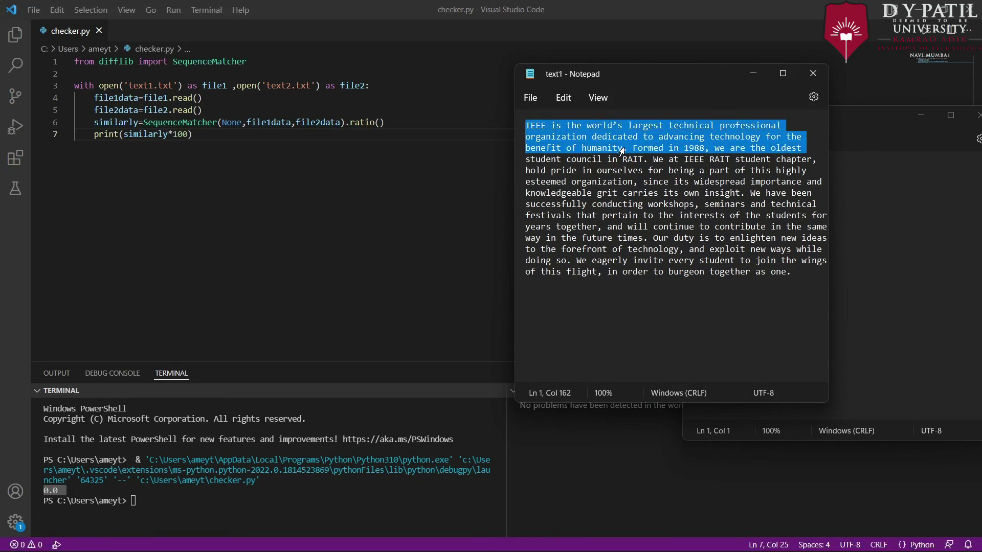
left_click(752, 73)
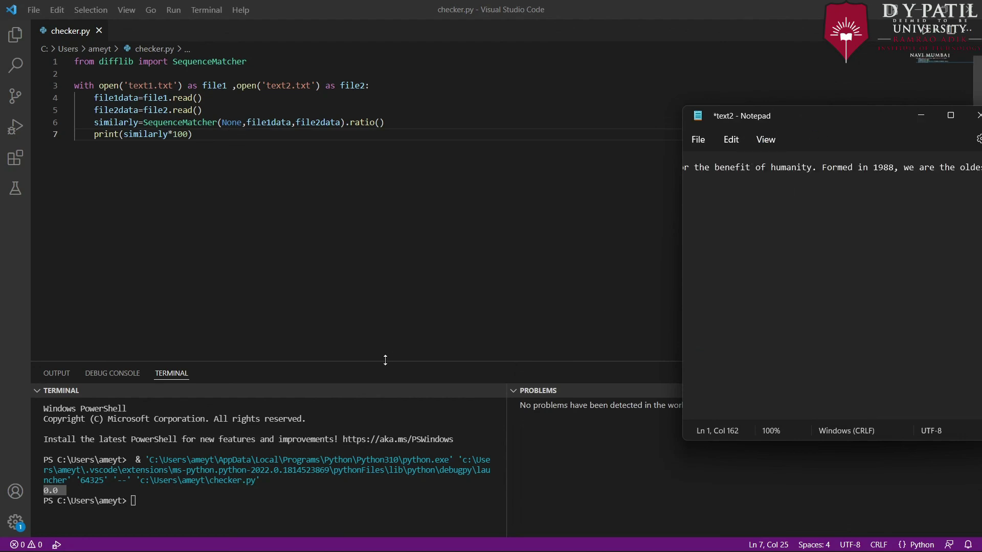
left_click(918, 116)
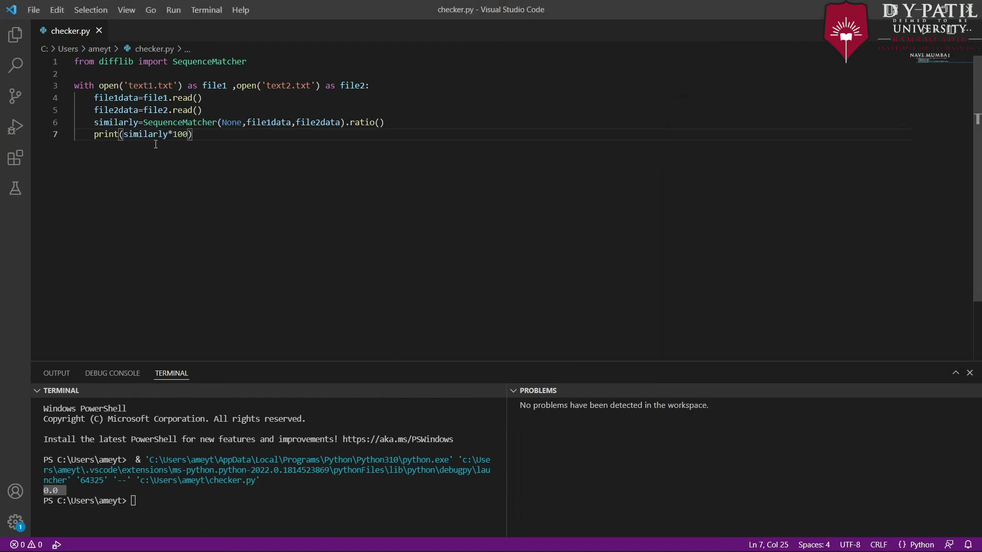
Step: Rerun checker.py with F5, which now prints a similarity of about 33.78
key("F5")
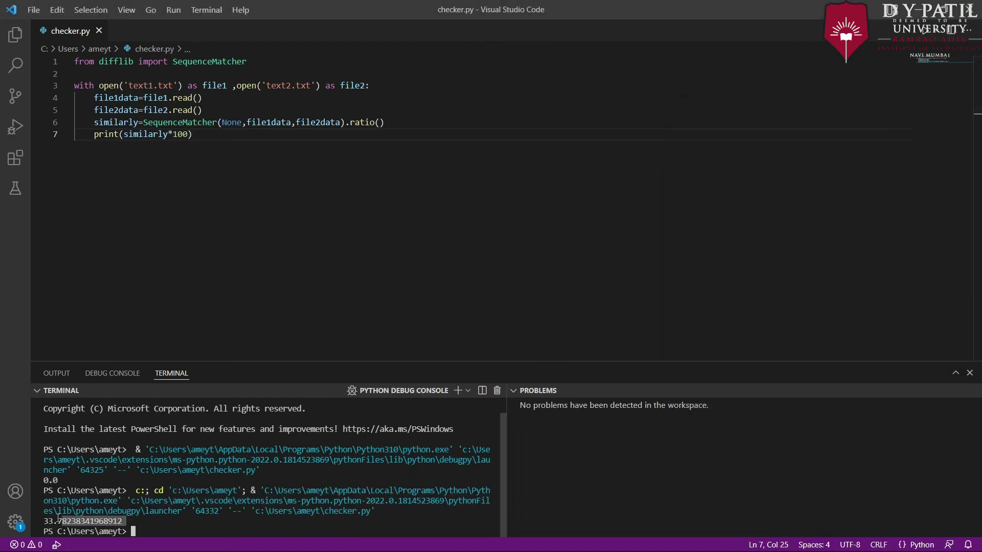